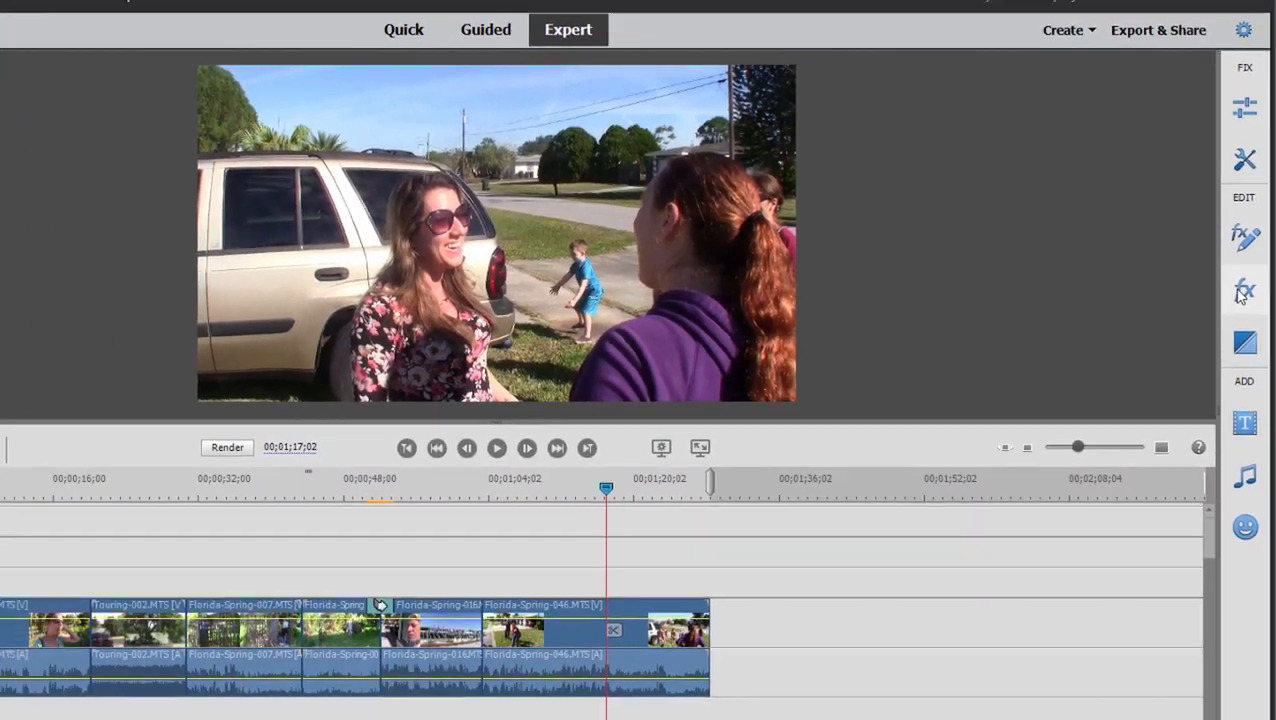
Open the effects library and look through the available video and audio effects, returning to the video effects.
{"action": "left_click", "coordinate": [1232, 358]}
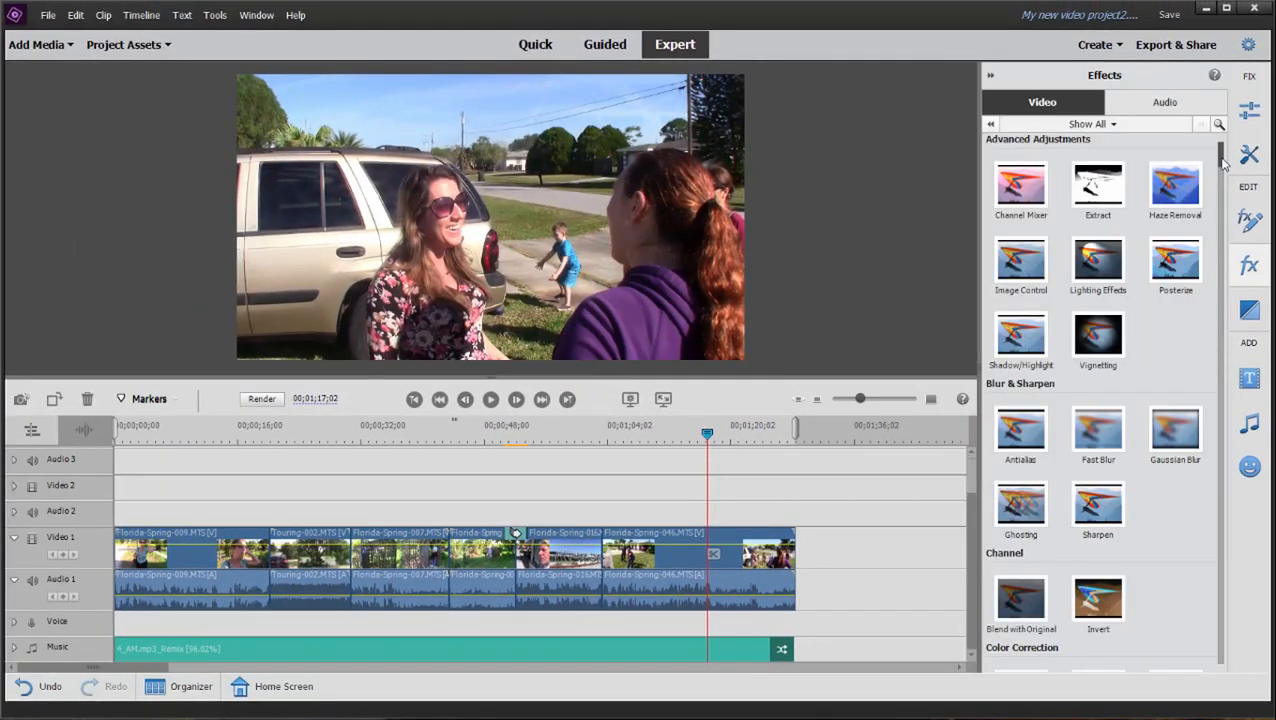
{"action": "scroll", "coordinate": [1222, 160], "scroll_direction": "down", "scroll_amount": 15}
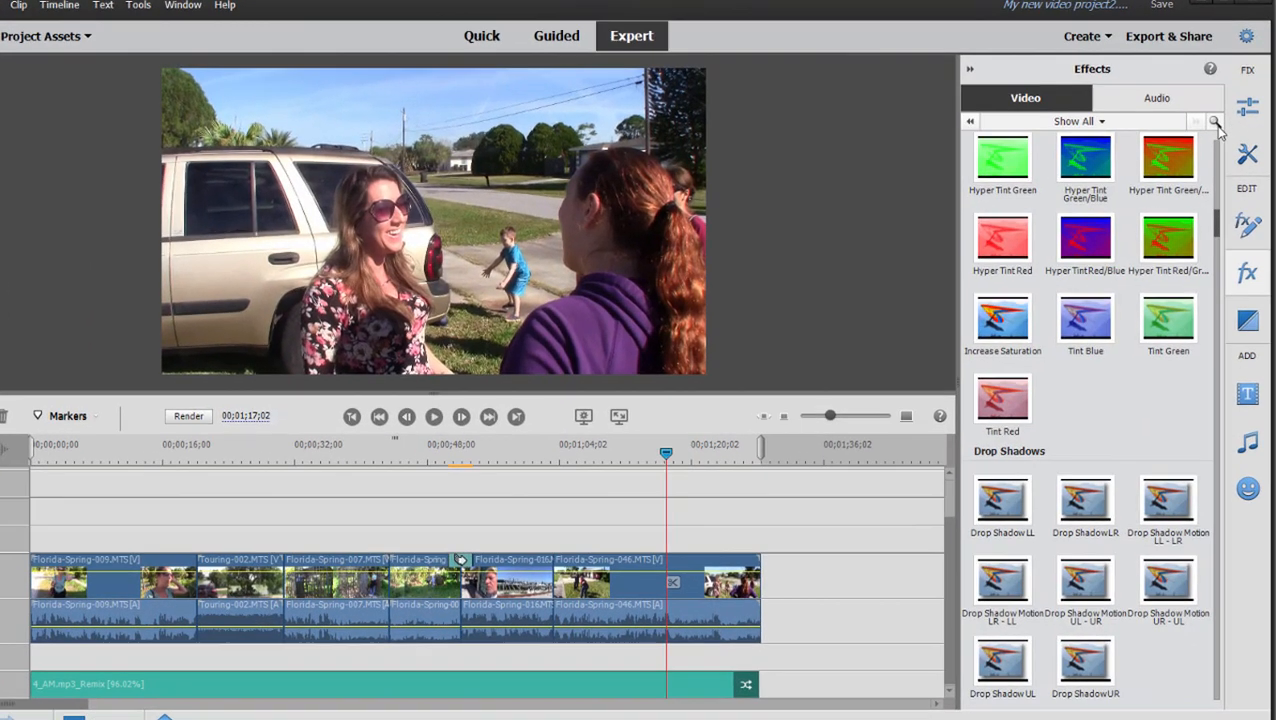
{"action": "scroll", "coordinate": [1200, 200], "scroll_direction": "up", "scroll_amount": 15}
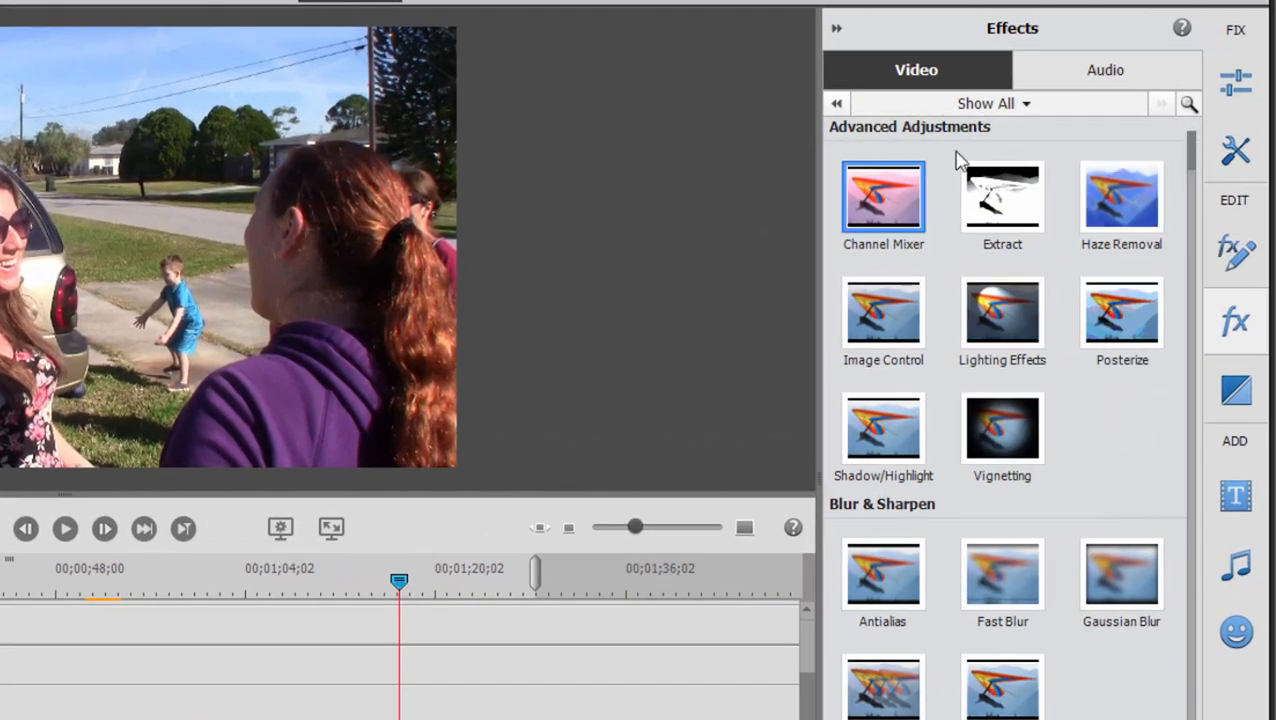
{"action": "left_click", "coordinate": [1122, 70]}
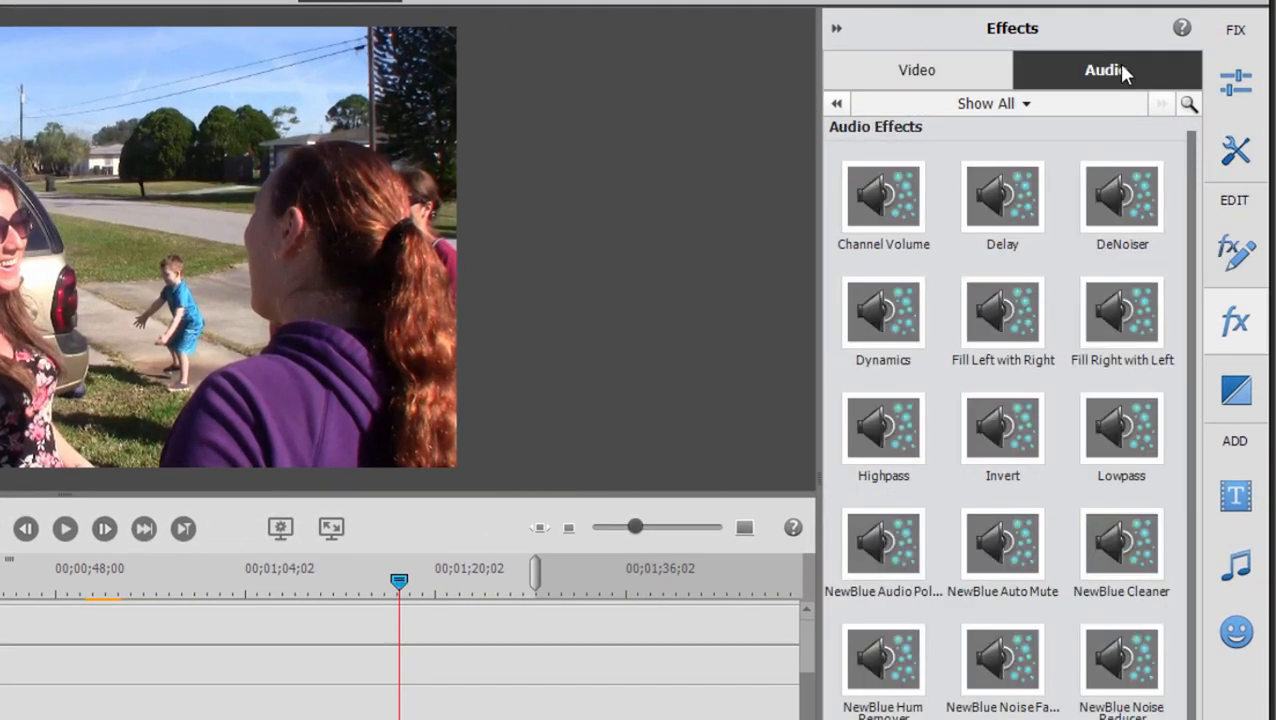
{"action": "left_click", "coordinate": [968, 75]}
Browse the video effects by category, stepping from Advanced Adjustments through Channel to Distort.
{"action": "left_click", "coordinate": [1003, 106]}
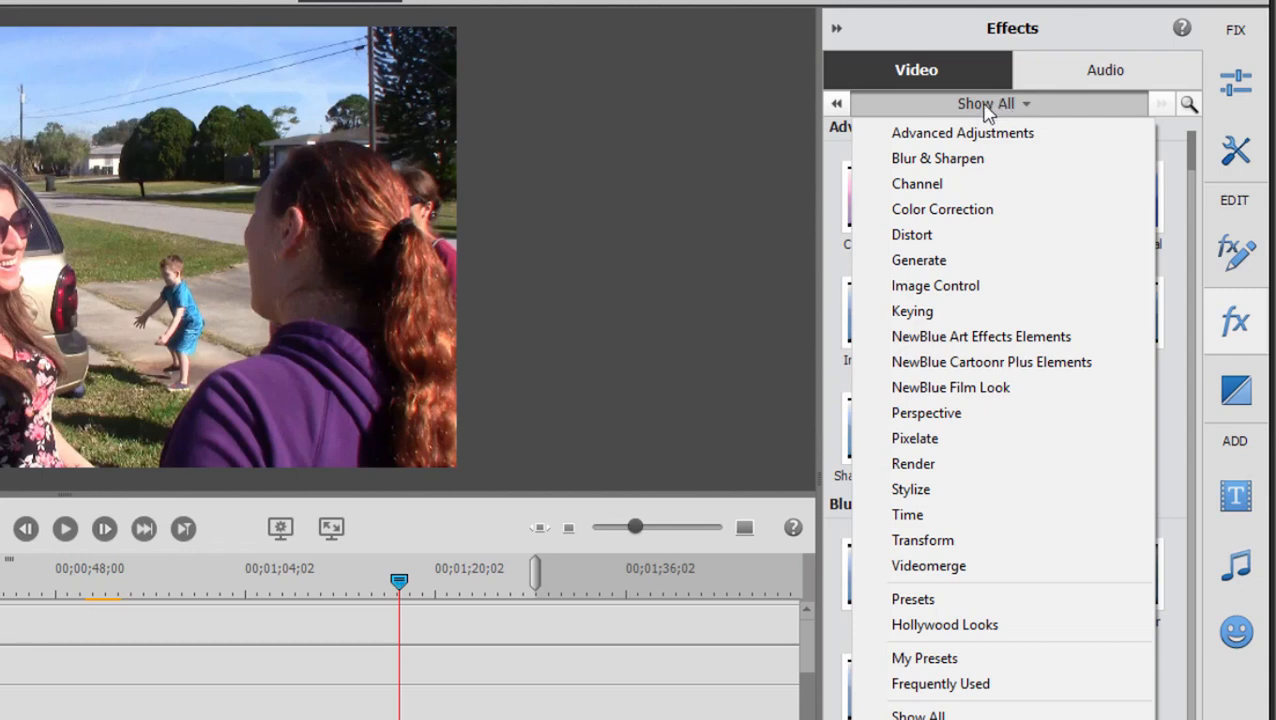
{"action": "left_click", "coordinate": [995, 108]}
{"action": "left_click", "coordinate": [1060, 116]}
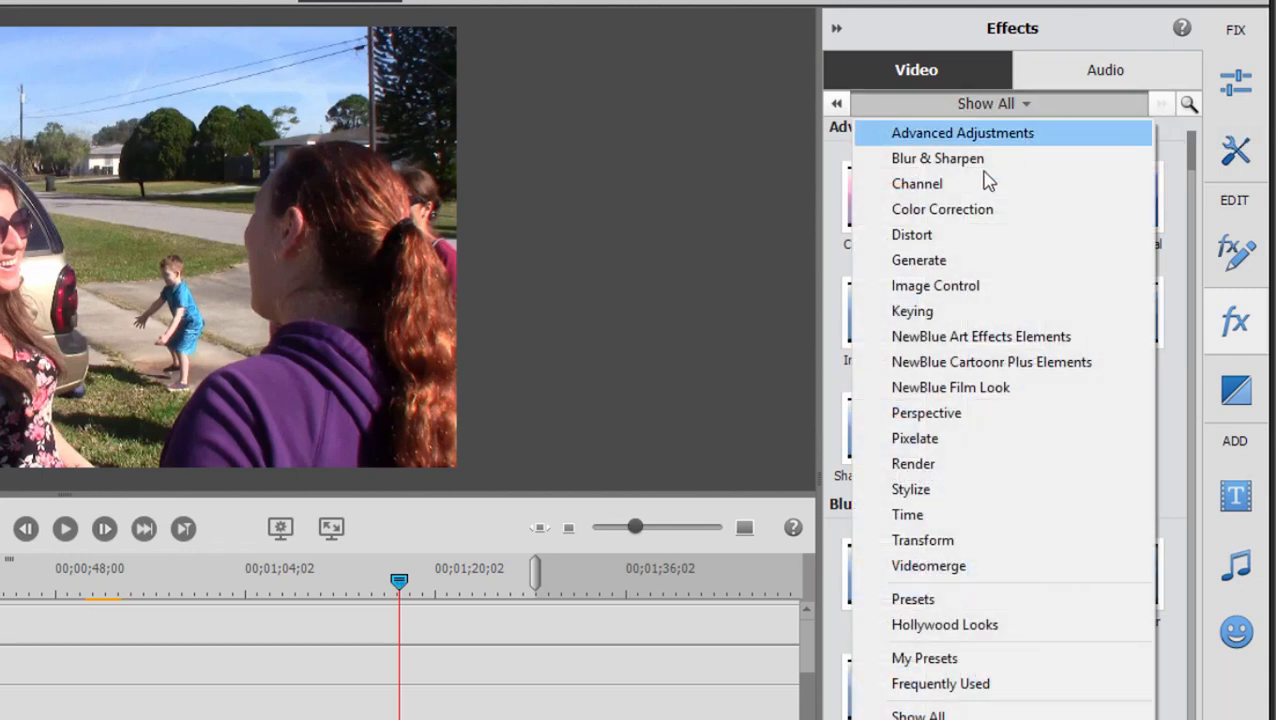
{"action": "left_click", "coordinate": [985, 132]}
{"action": "left_click", "coordinate": [1161, 106]}
{"action": "left_click", "coordinate": [1161, 106]}
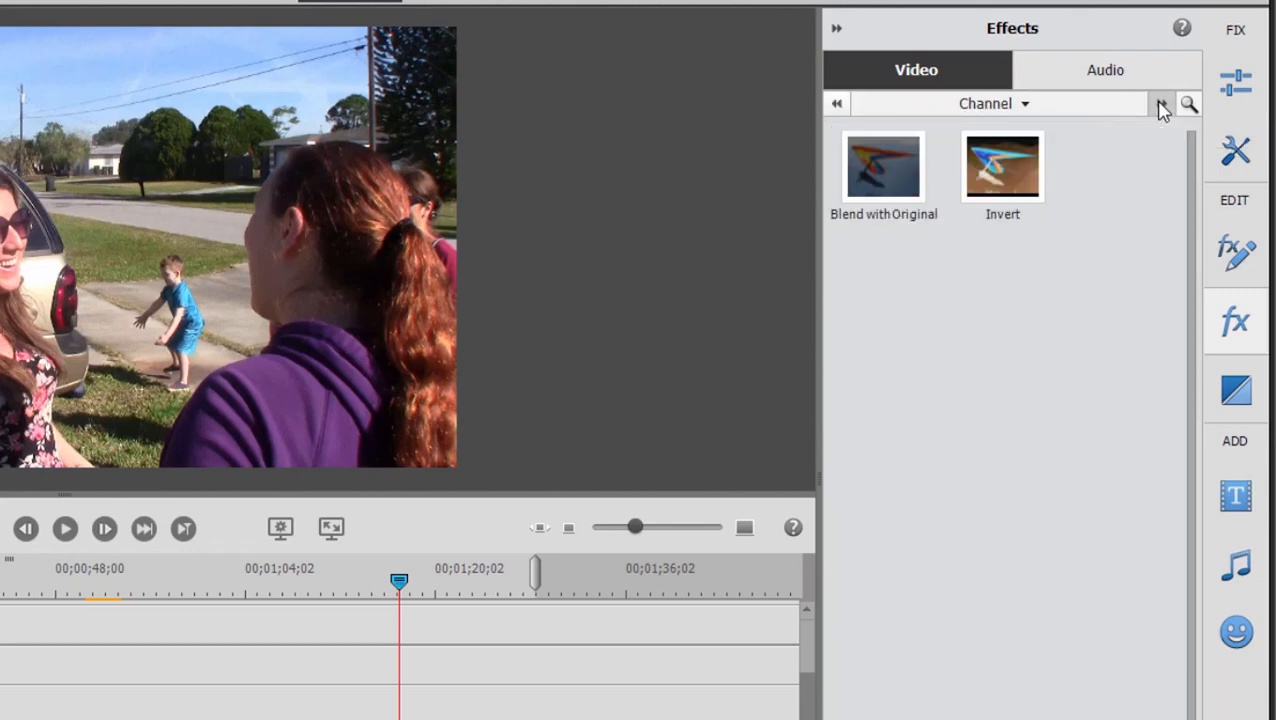
{"action": "left_click", "coordinate": [1161, 106]}
{"action": "left_click", "coordinate": [1161, 106]}
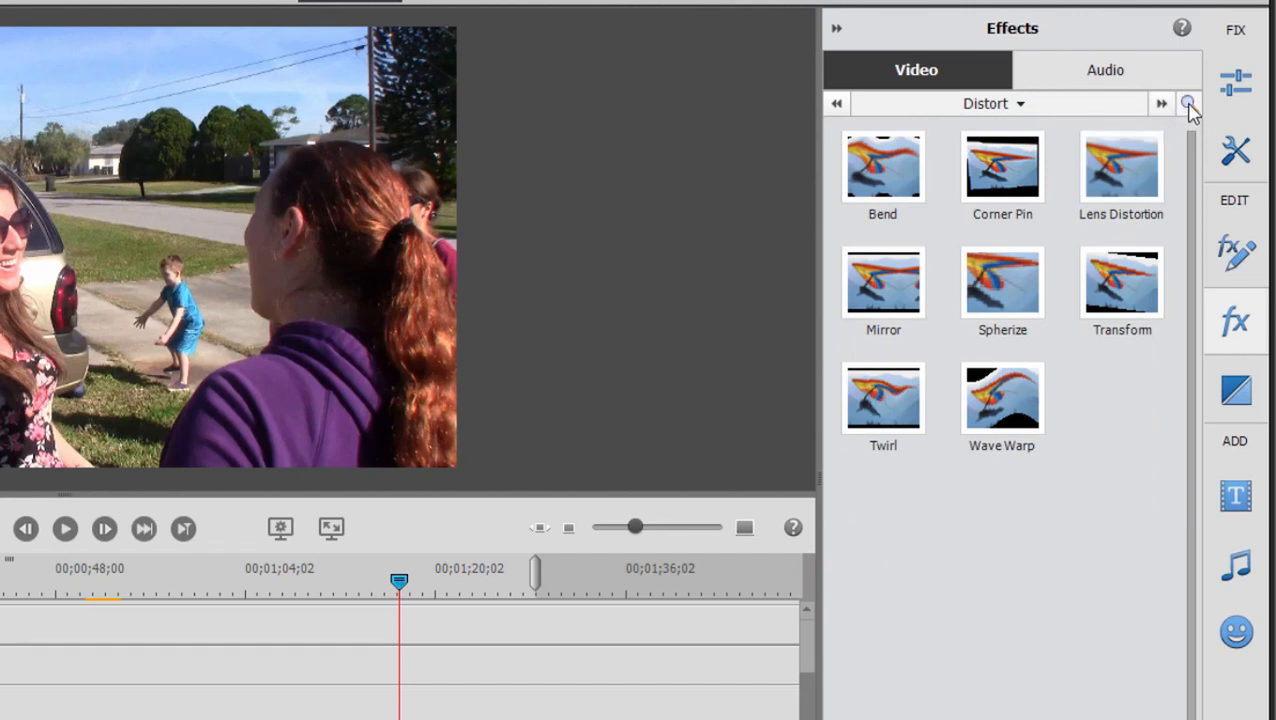
Search the video effects for "crop" and clear the search.
{"action": "left_click", "coordinate": [1188, 104]}
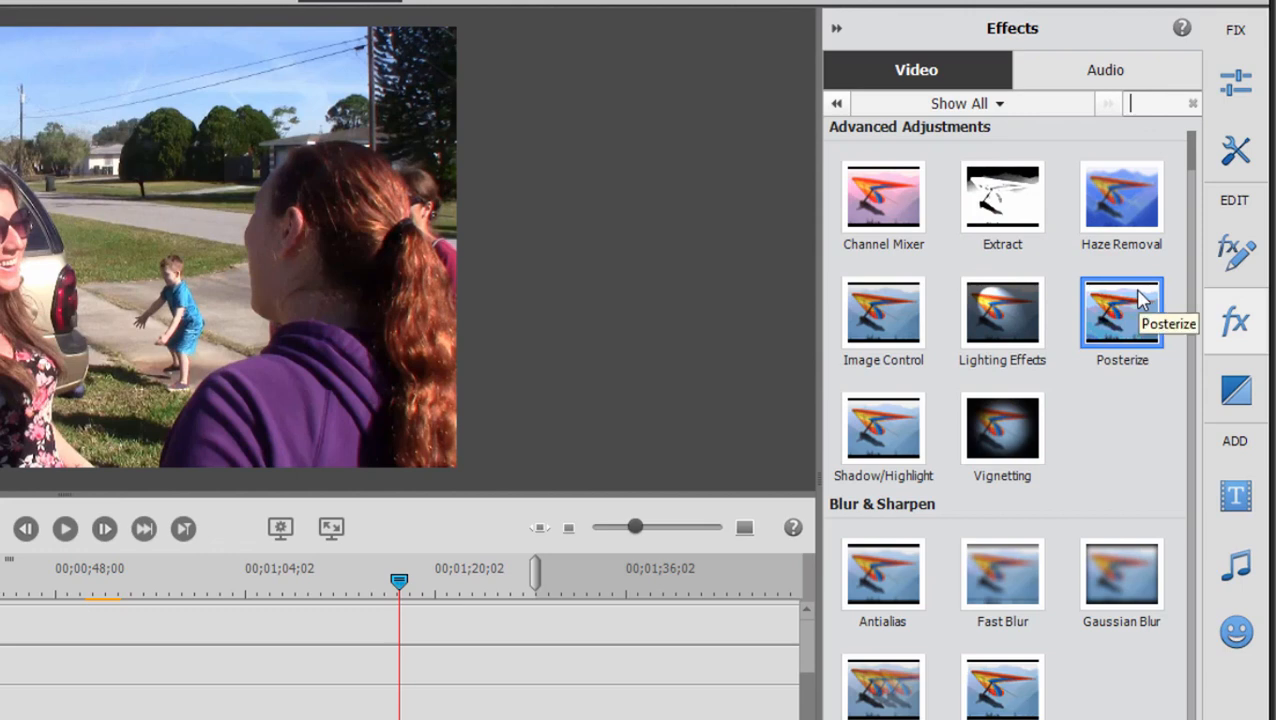
{"action": "type", "text": "crop"}
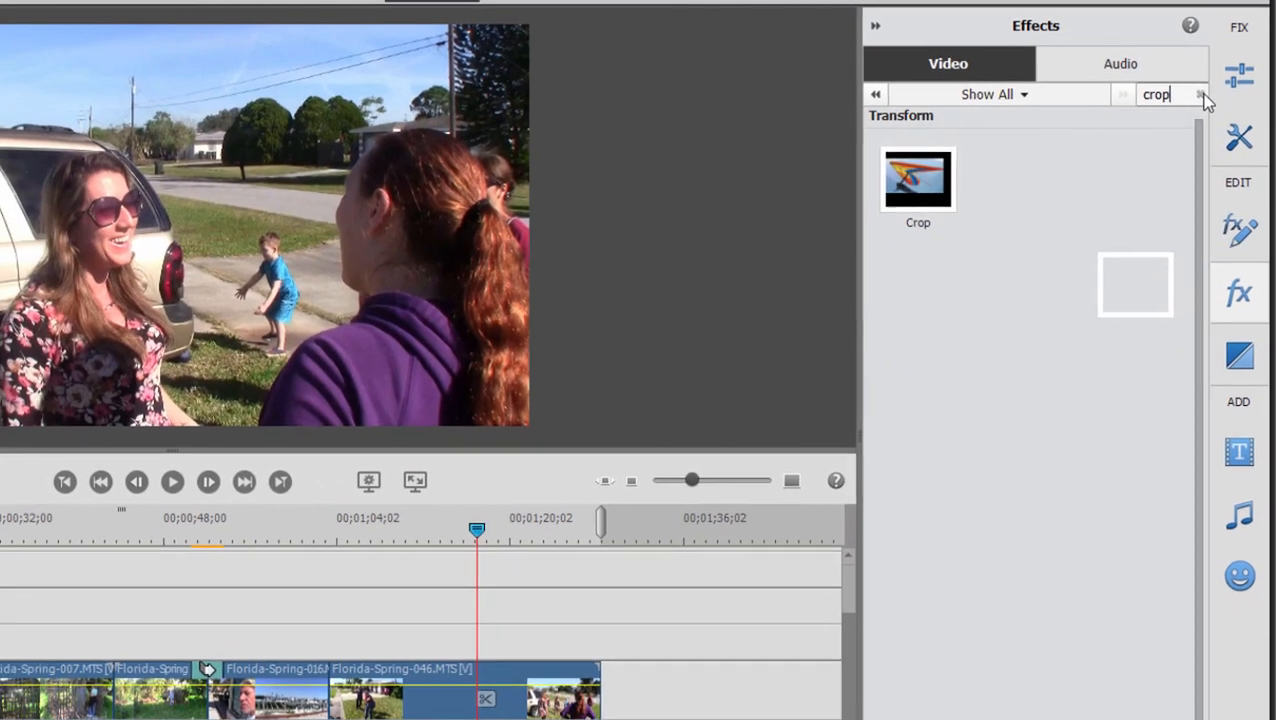
{"action": "left_click", "coordinate": [1192, 103]}
Apply the NewBlue Old Film effect to the last clip, Florida-Spring-046.MTS, on the Video 1 track.
{"action": "scroll", "coordinate": [1130, 365], "scroll_direction": "down", "scroll_amount": 5}
{"action": "scroll", "coordinate": [1130, 365], "scroll_direction": "down", "scroll_amount": 5}
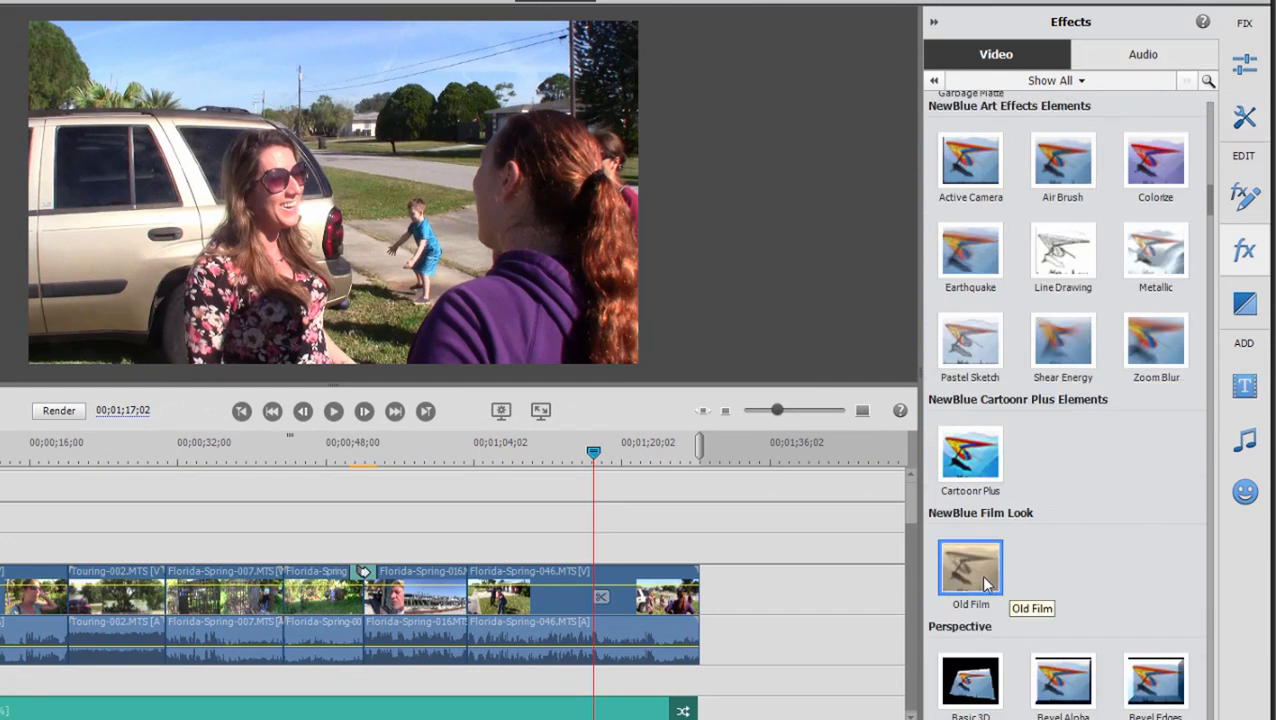
{"action": "left_click_drag", "start_coordinate": [985, 585], "coordinate": [630, 620]}
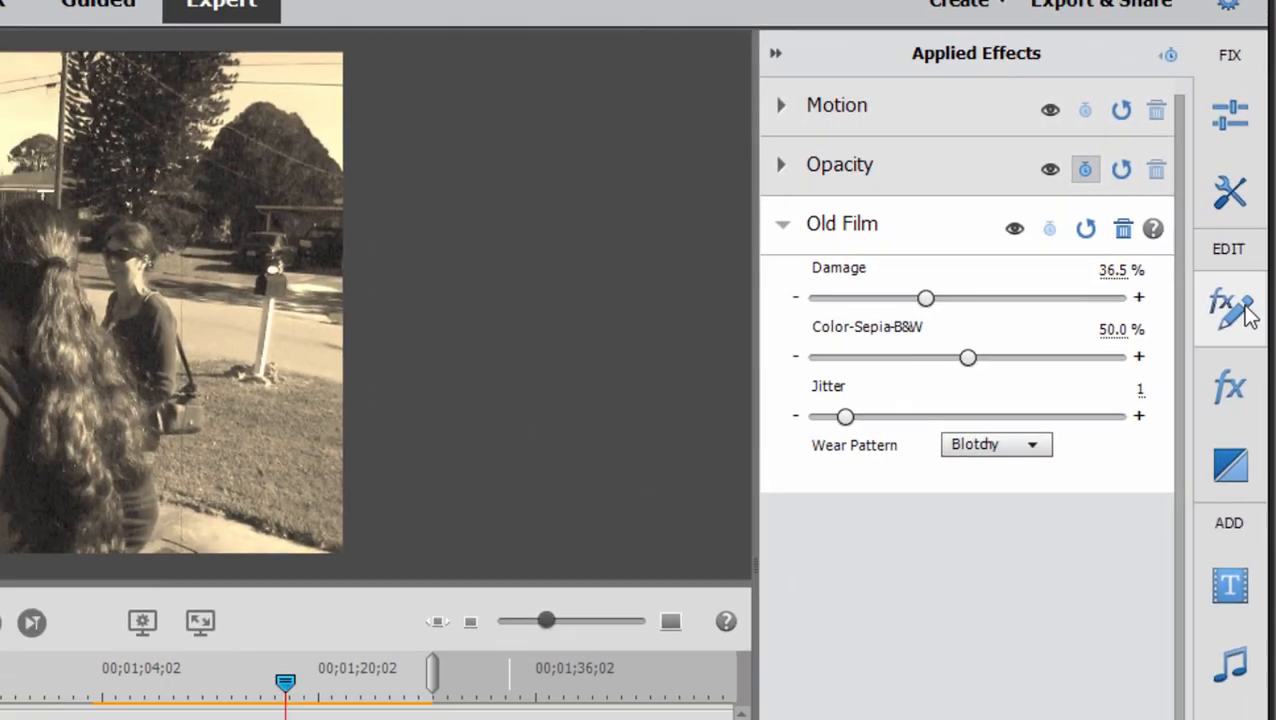
Set the last clip's Old Film effect to Damage 65.4 %, Color-Sepia-B&W 55.4 %, Jitter 4 and the Crackly wear pattern.
{"action": "left_click", "coordinate": [1247, 313]}
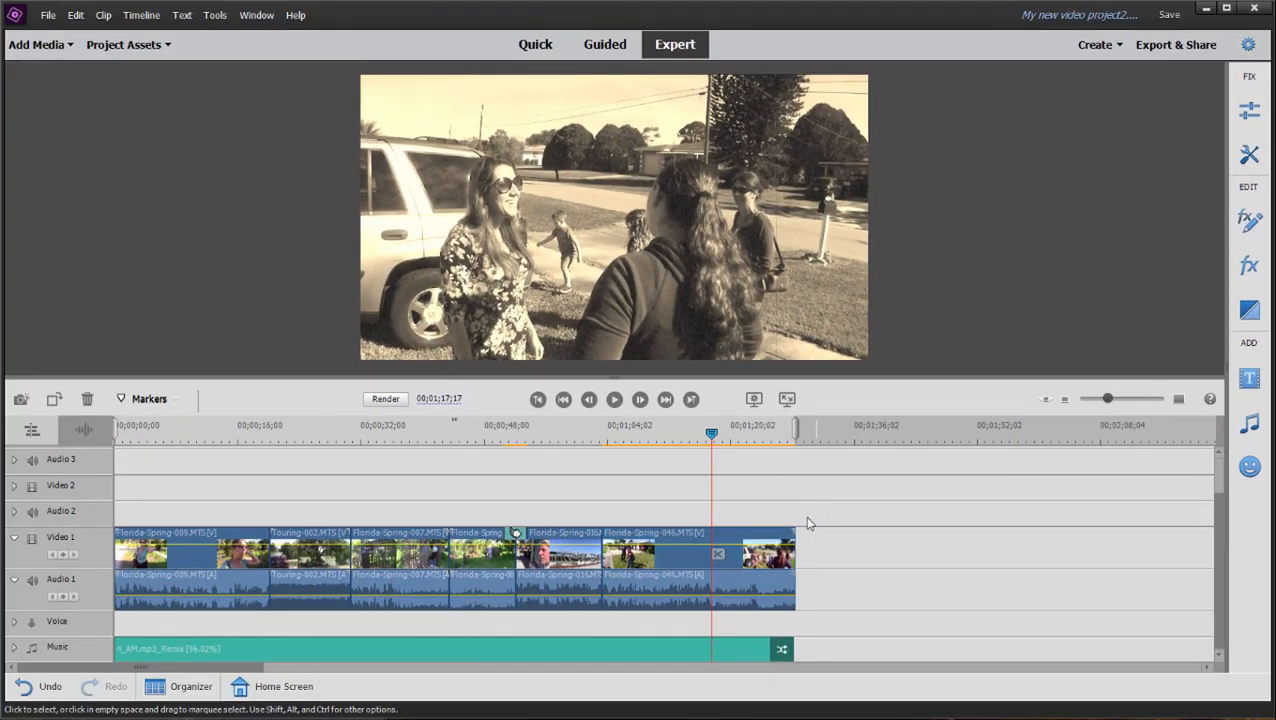
{"action": "left_click", "coordinate": [670, 573]}
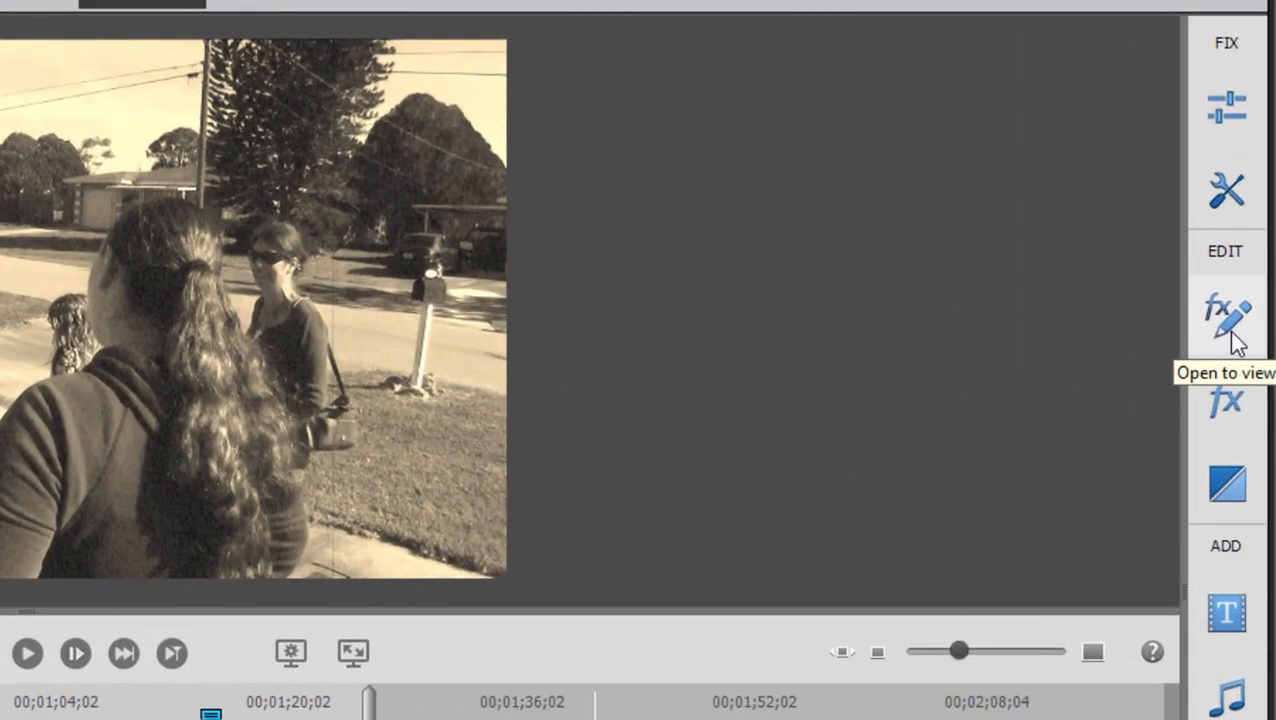
{"action": "left_click", "coordinate": [1232, 318]}
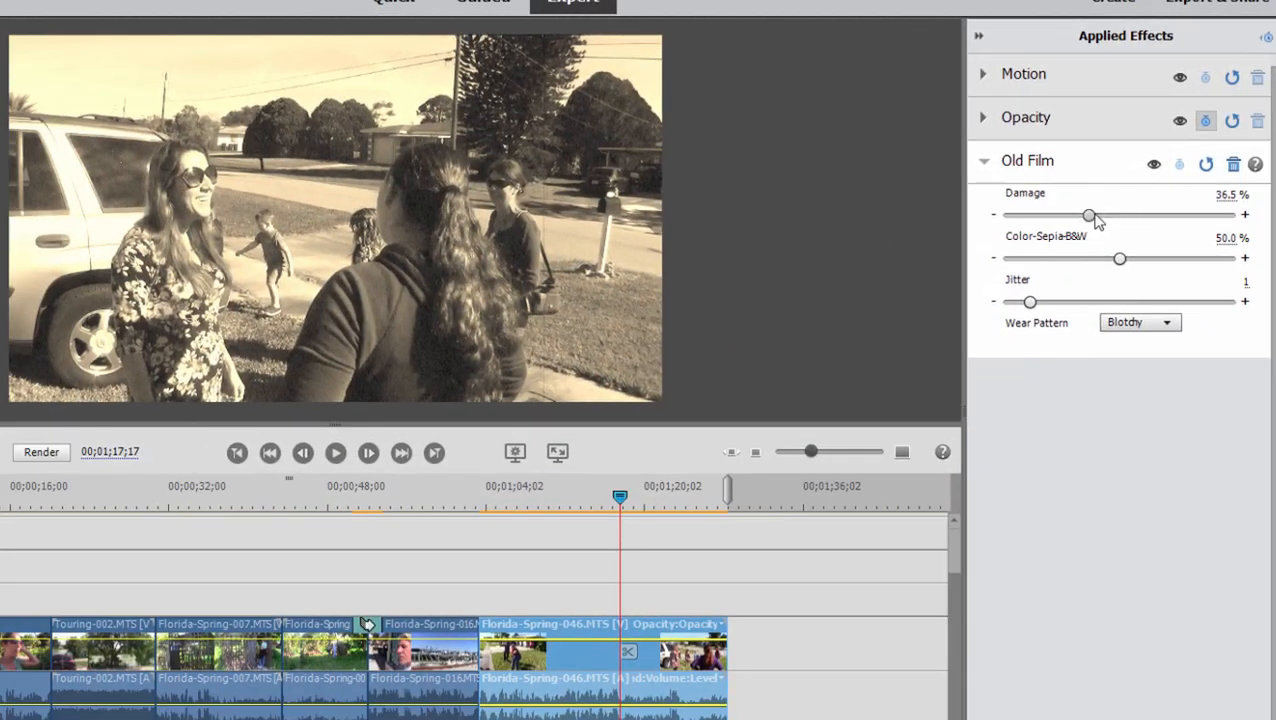
{"action": "left_click_drag", "start_coordinate": [1069, 224], "coordinate": [1128, 272]}
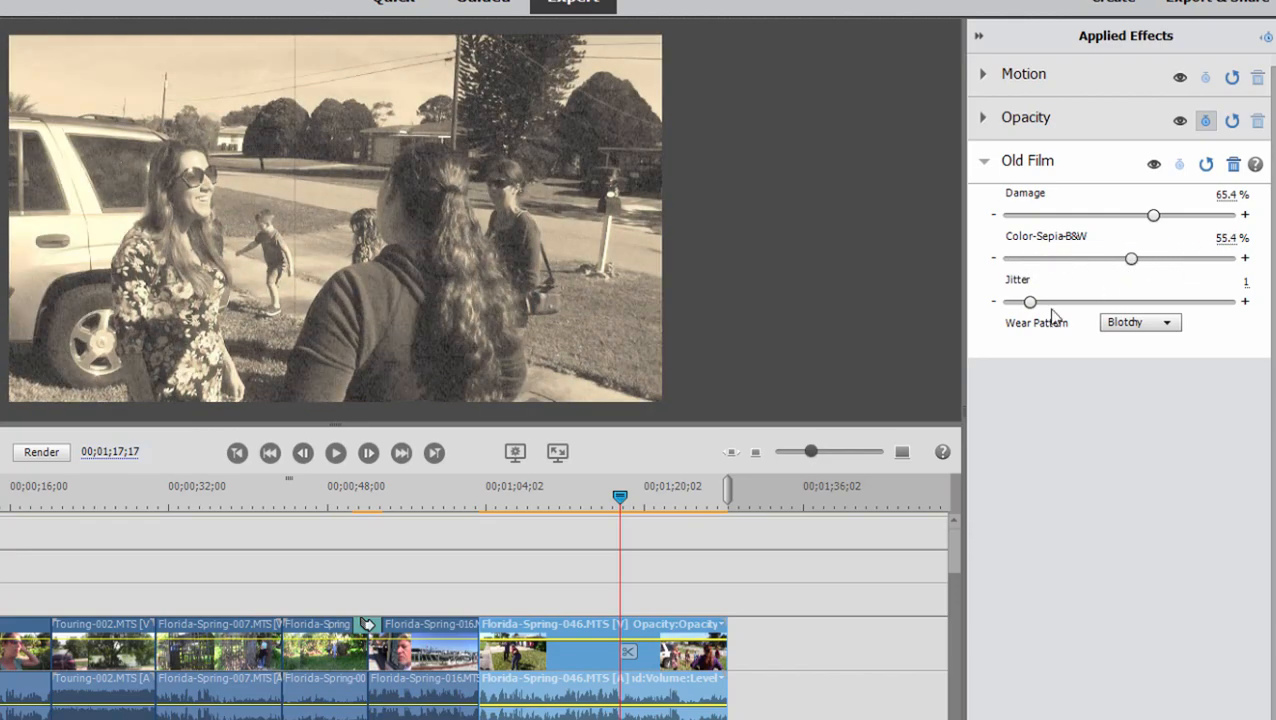
{"action": "left_click_drag", "start_coordinate": [1040, 303], "coordinate": [1096, 303]}
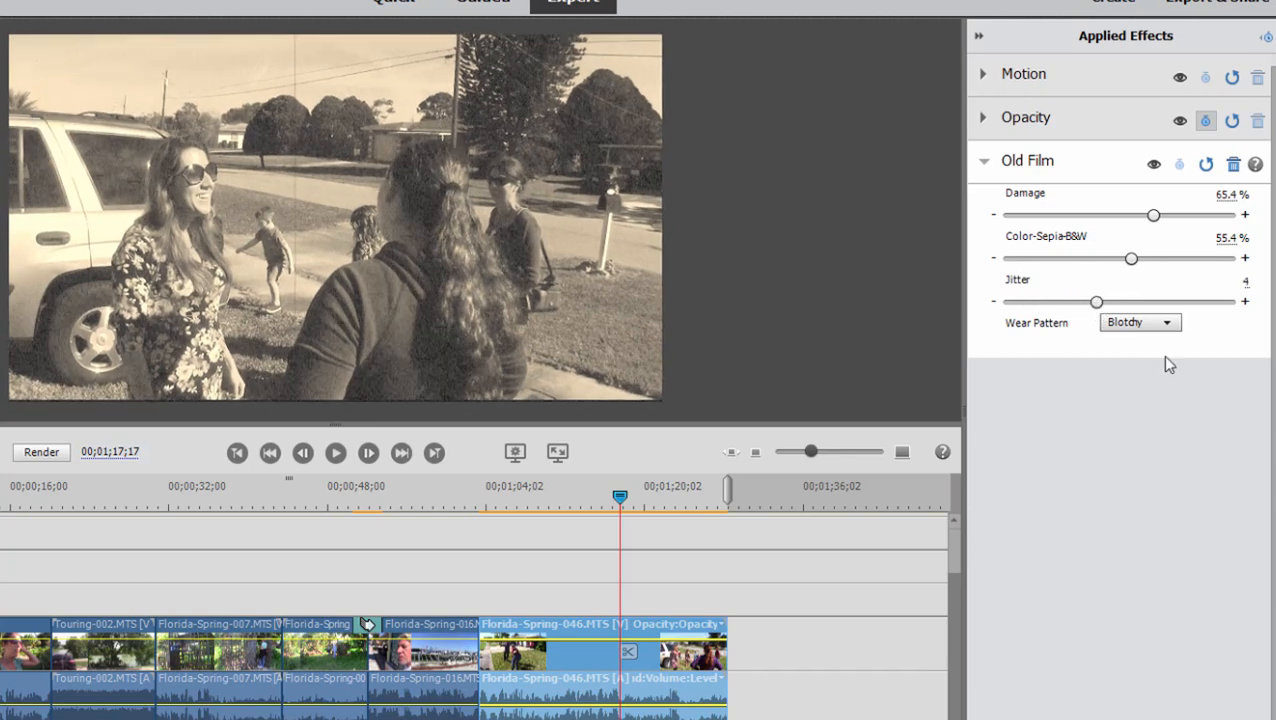
{"action": "left_click", "coordinate": [1145, 325]}
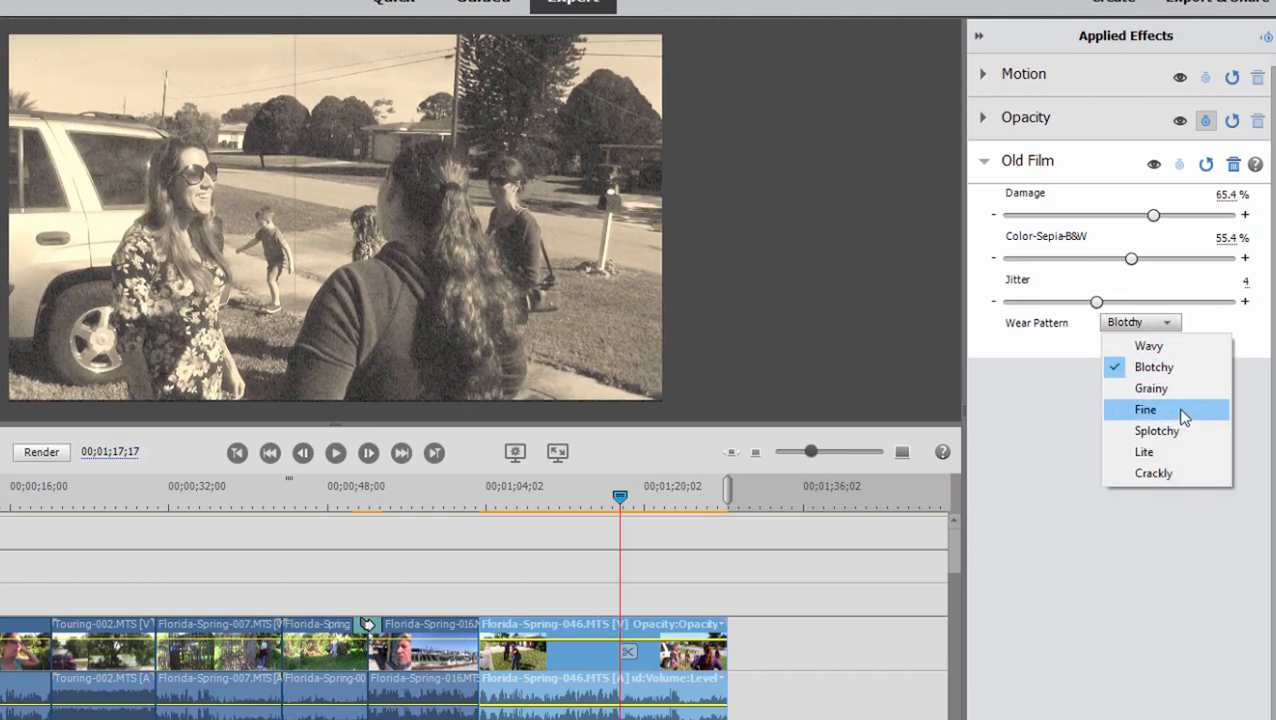
{"action": "left_click", "coordinate": [1163, 473]}
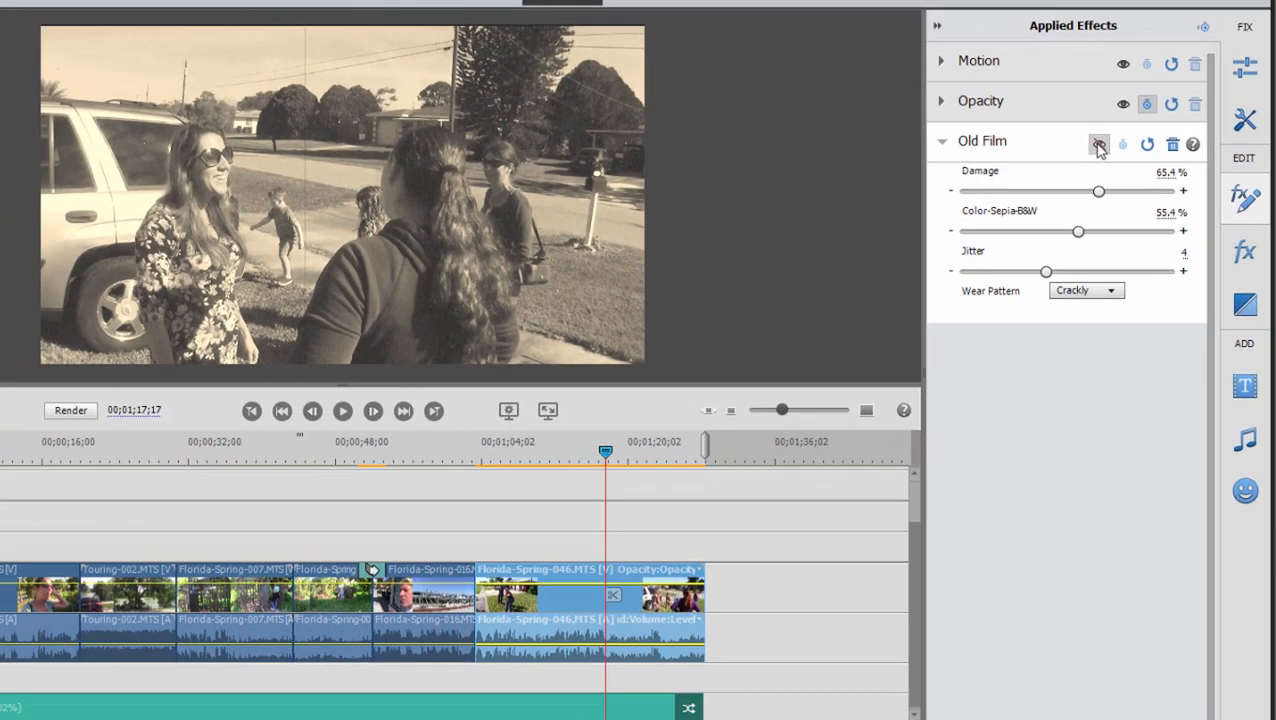
Switch Old Film off and back on to compare the footage, and delete the effect from the clip.
{"action": "left_click", "coordinate": [1044, 190]}
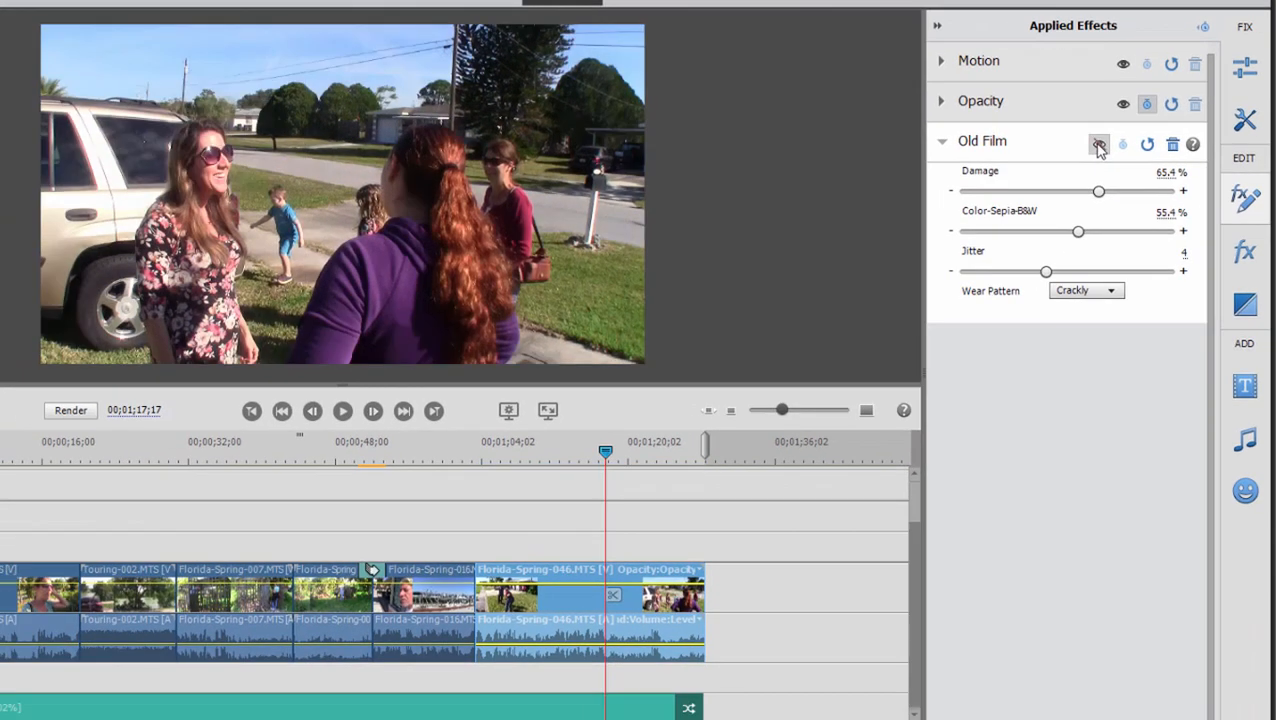
{"action": "left_click", "coordinate": [1099, 146]}
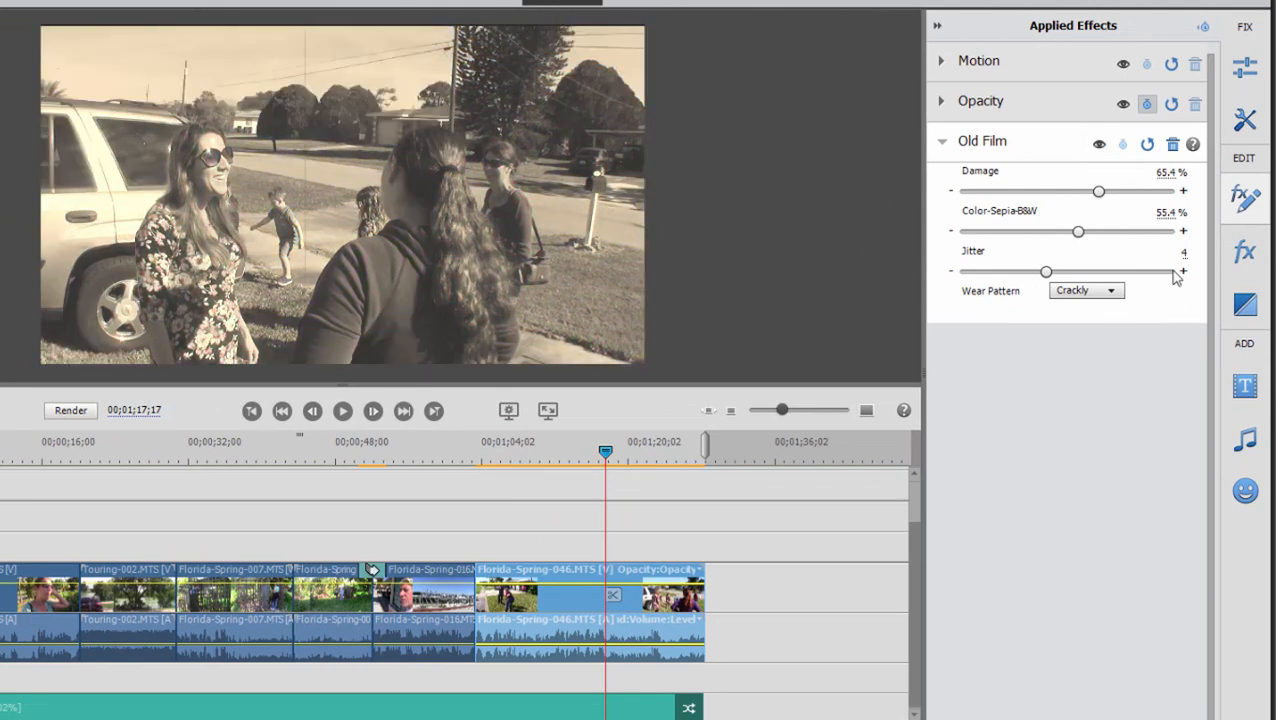
{"action": "left_click", "coordinate": [1173, 144]}
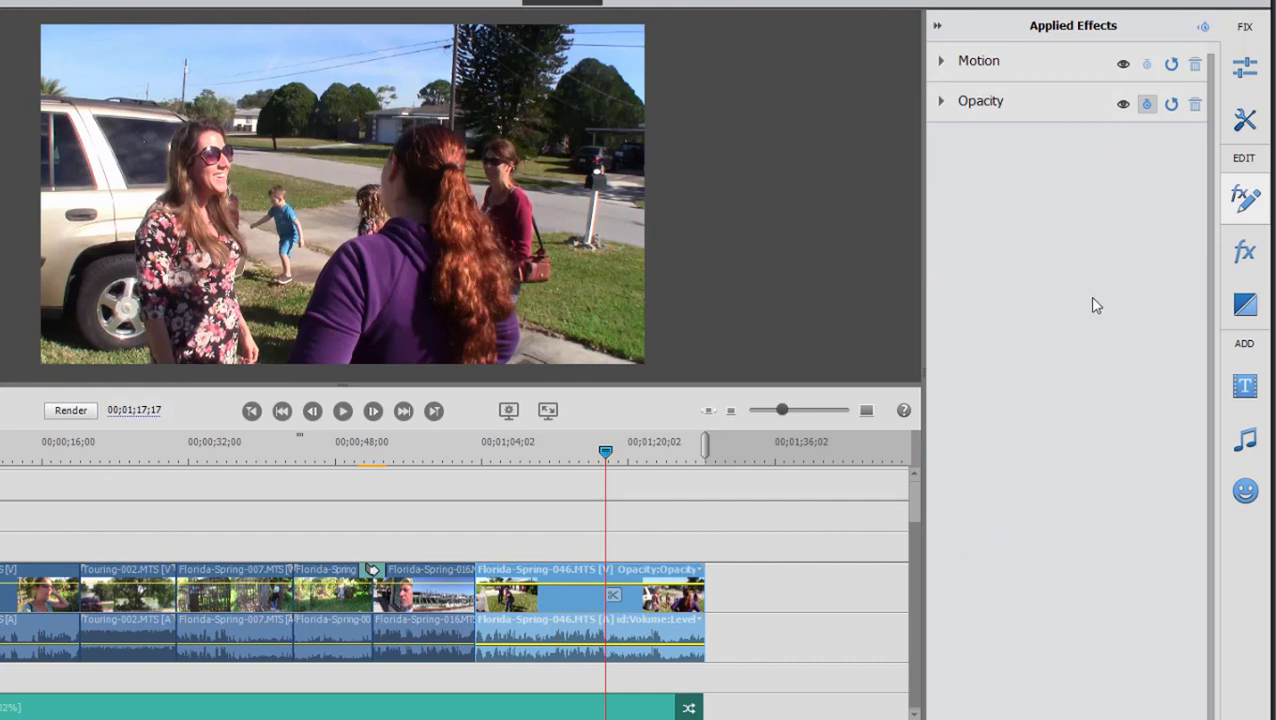
Apply the Cartoonr Plus effect to the last clip and preview it with the playhead at 00;01;14;10.
{"action": "left_click", "coordinate": [1243, 254]}
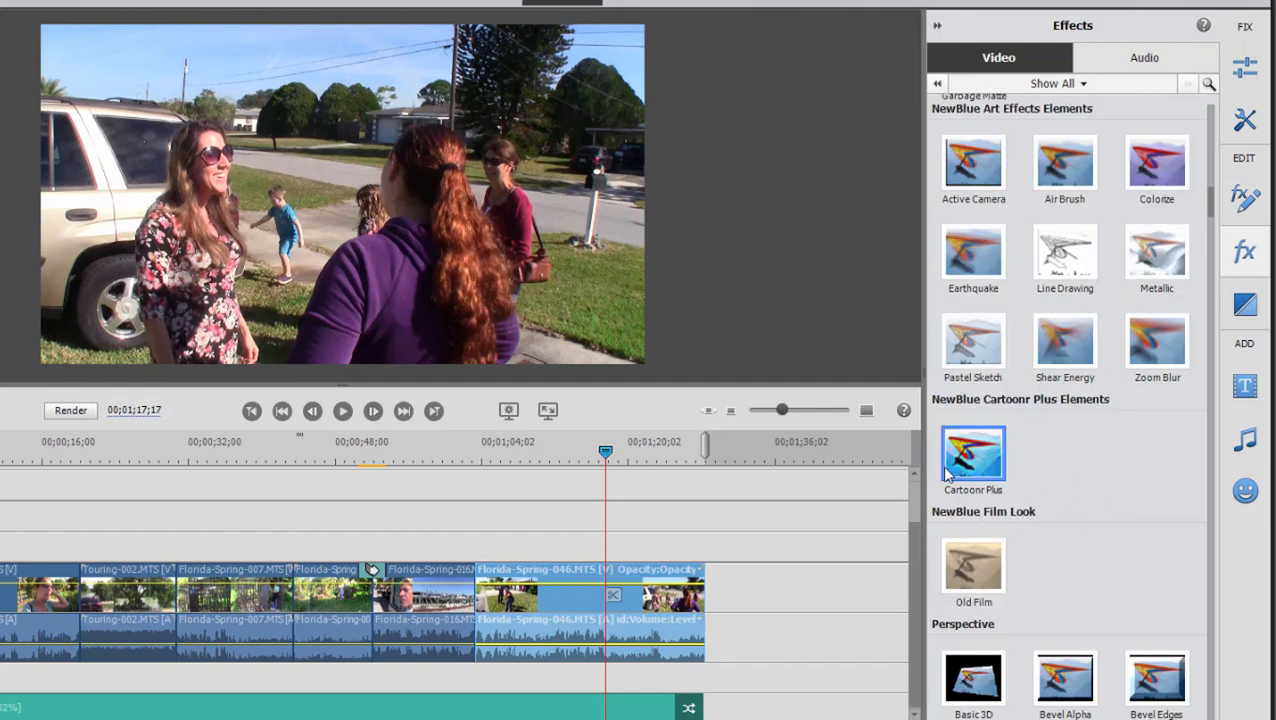
{"action": "left_click_drag", "start_coordinate": [967, 463], "coordinate": [556, 610]}
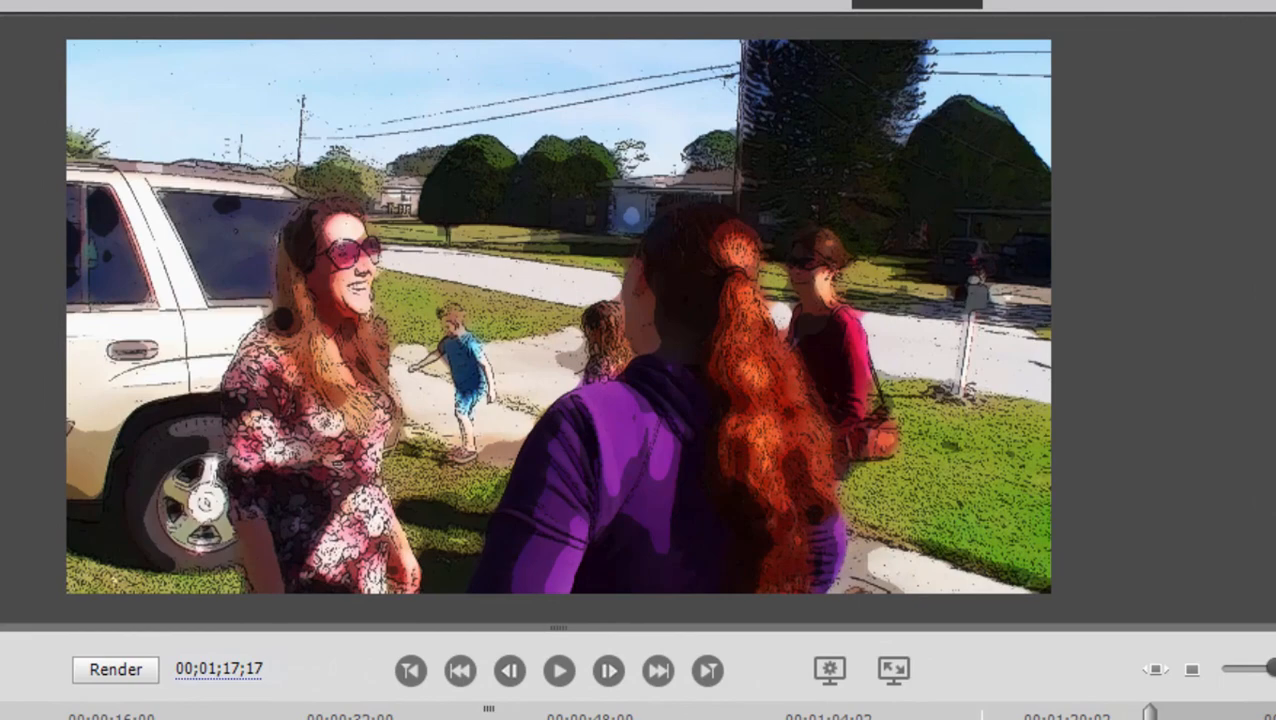
{"action": "left_click_drag", "start_coordinate": [981, 718], "coordinate": [736, 578]}
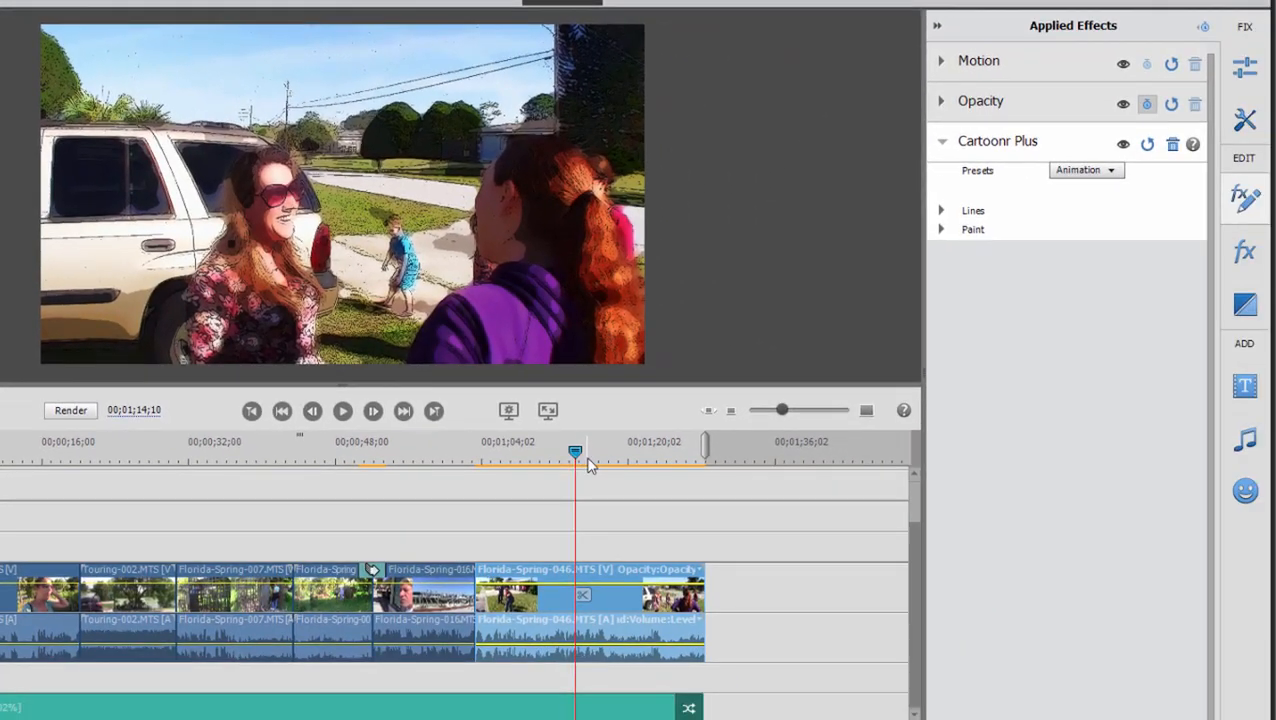
Expand the Cartoonr Plus Paint and Lines settings and preview the Pencil Test preset at 00;01;11;13.
{"action": "left_click", "coordinate": [941, 230]}
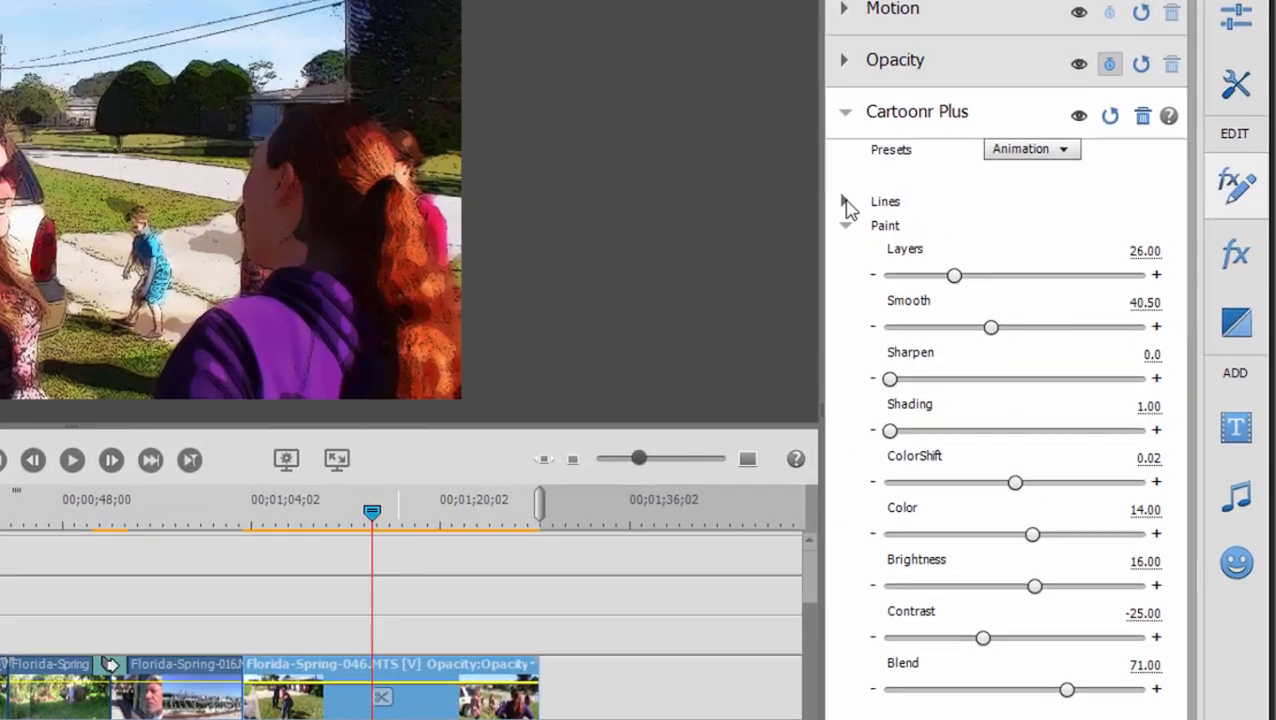
{"action": "left_click", "coordinate": [940, 211]}
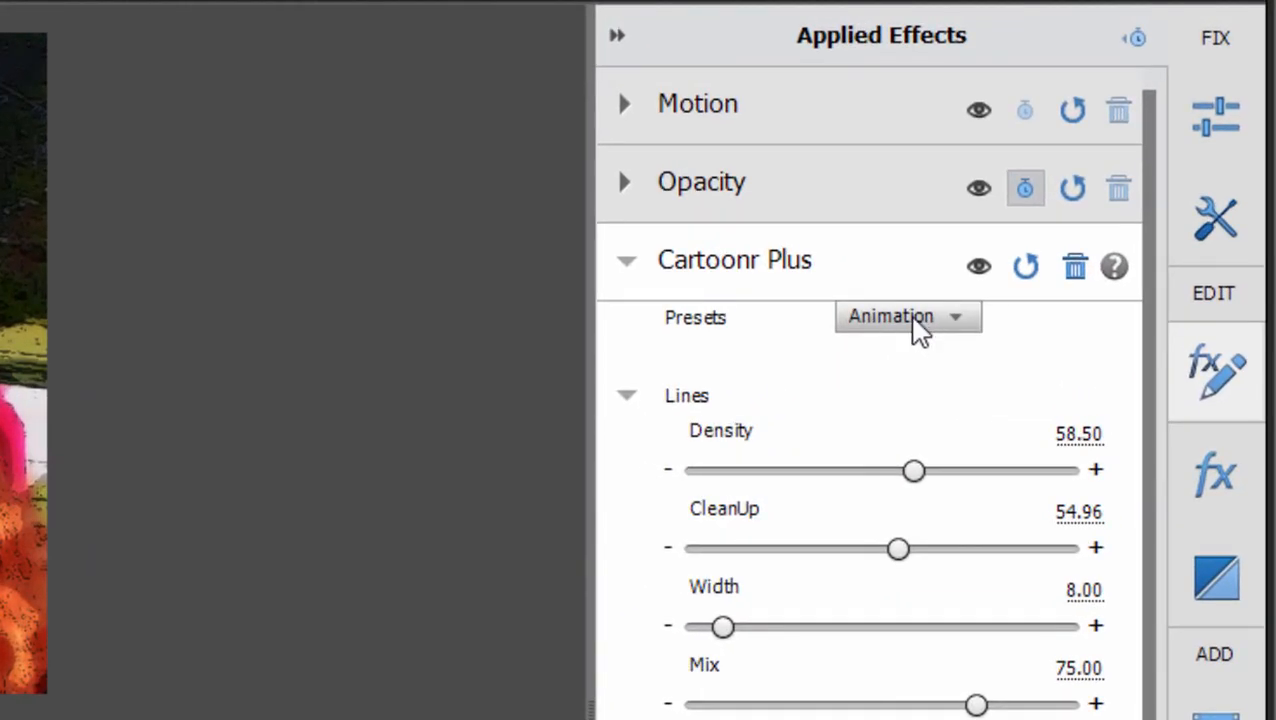
{"action": "left_click", "coordinate": [950, 318]}
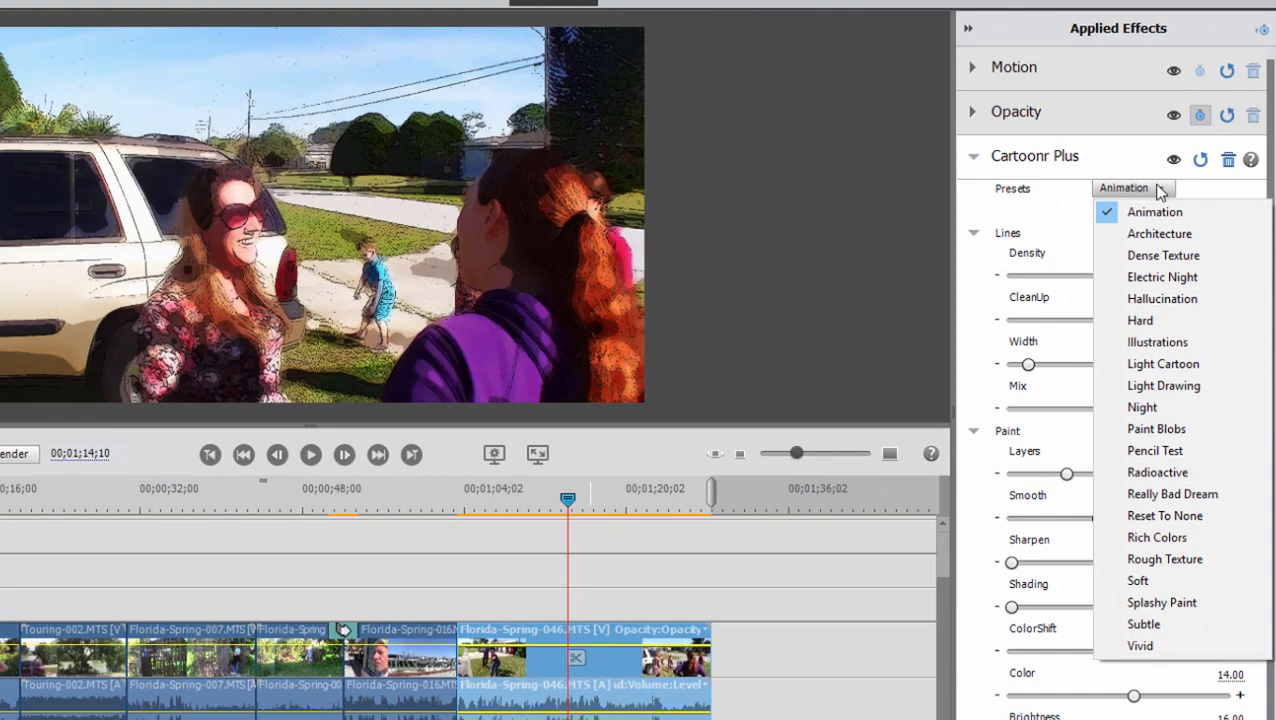
{"action": "left_click", "coordinate": [1150, 451]}
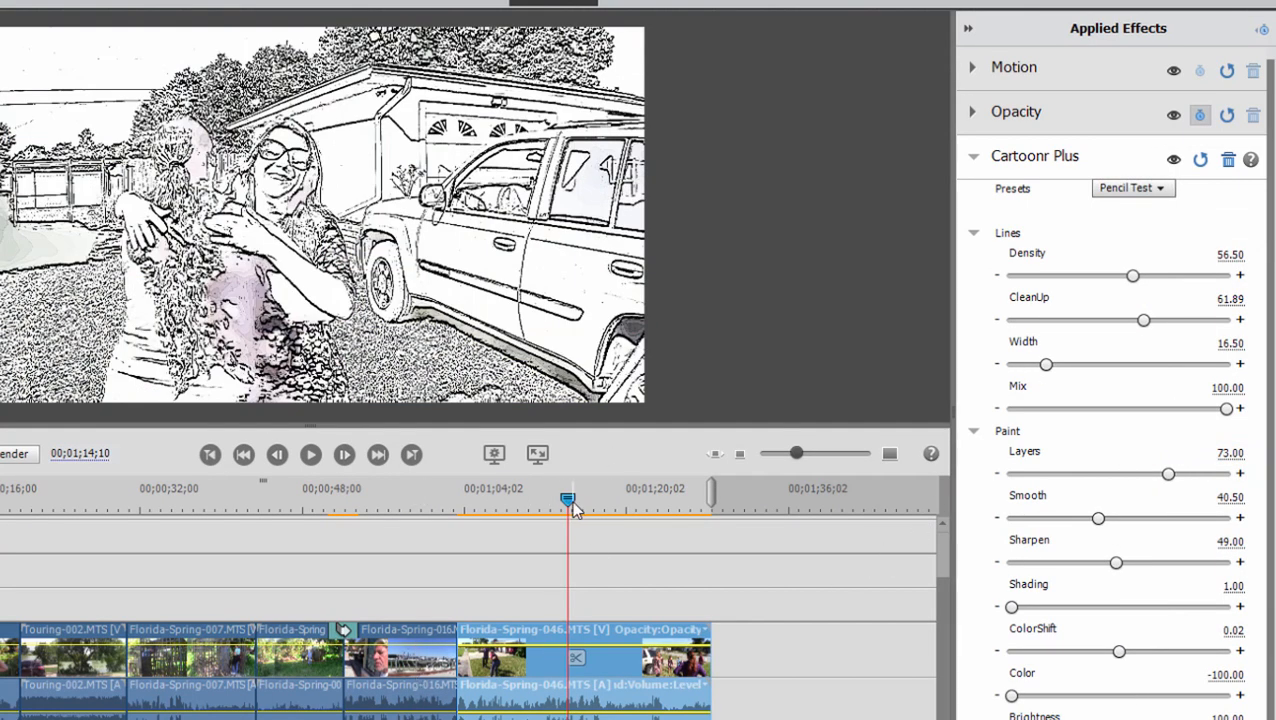
{"action": "left_click_drag", "start_coordinate": [572, 504], "coordinate": [540, 503]}
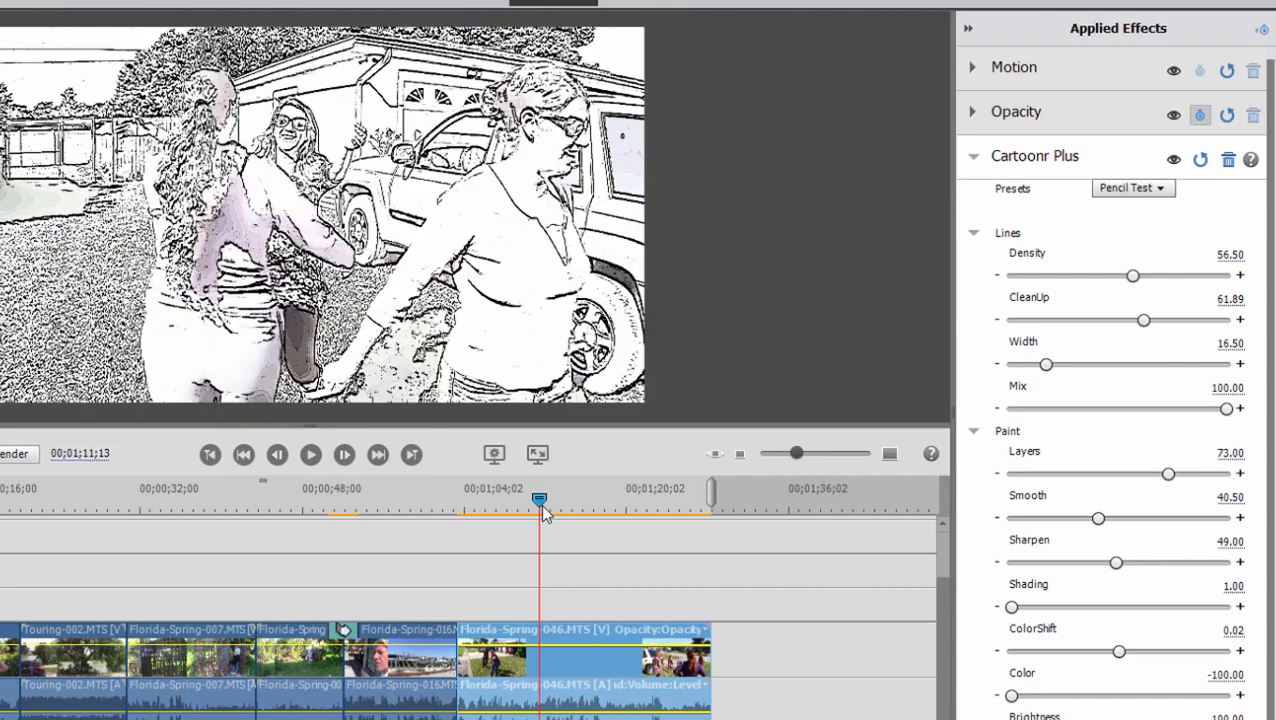
Try the Illustrations preset on Cartoonr Plus and switch it to Light Cartoon.
{"action": "left_click", "coordinate": [1145, 192]}
{"action": "left_click", "coordinate": [1145, 344]}
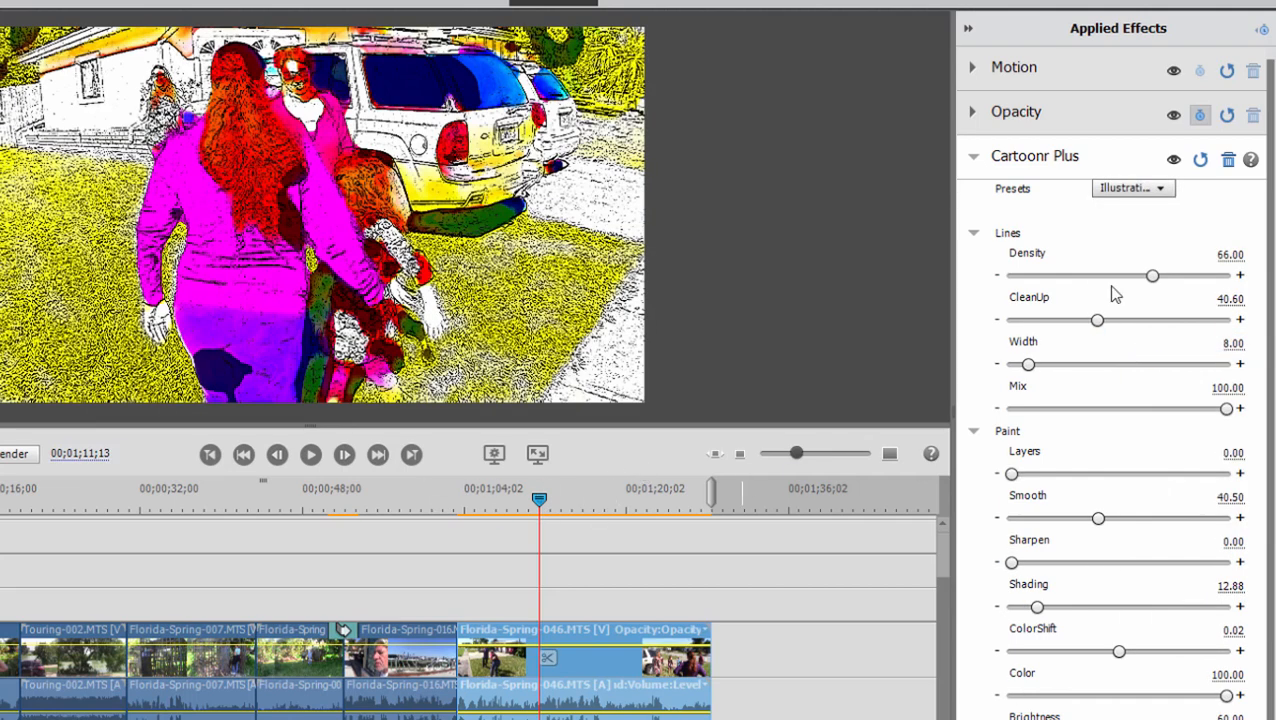
{"action": "left_click", "coordinate": [1138, 189]}
{"action": "left_click", "coordinate": [1152, 366]}
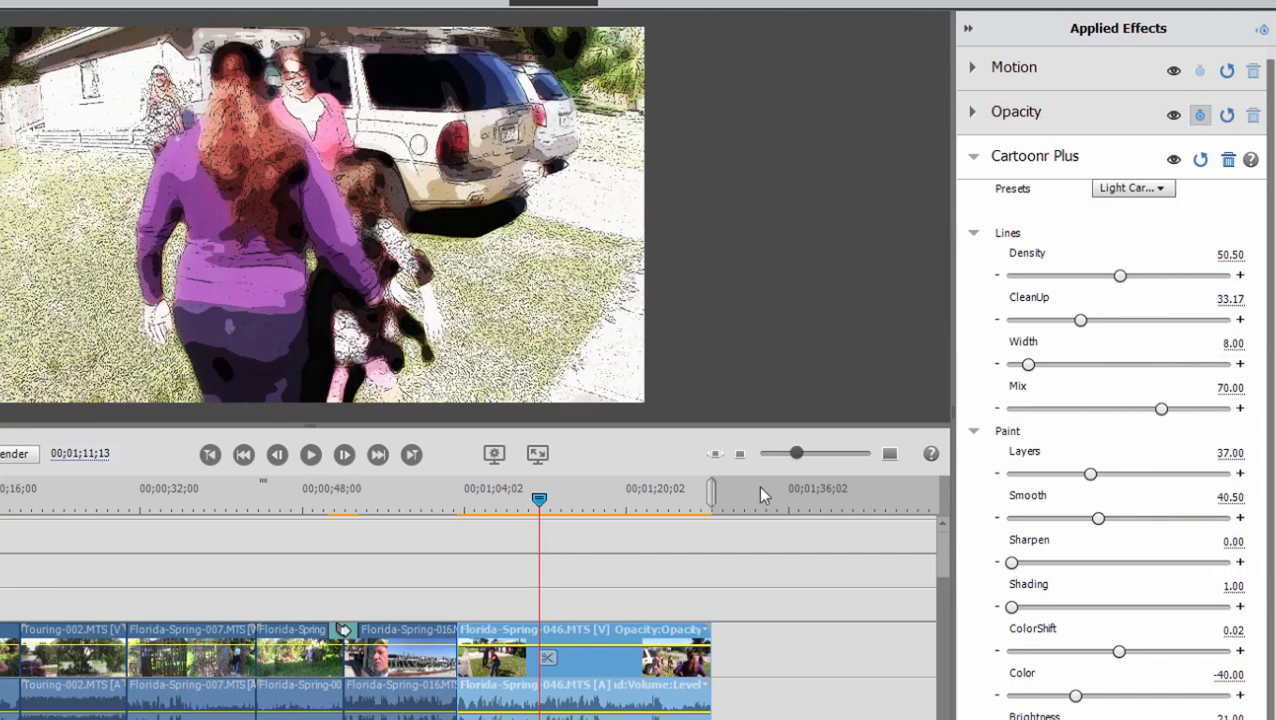
Collapse the Cartoonr Plus settings and delete the effect from the last clip.
{"action": "left_click", "coordinate": [1138, 189]}
{"action": "left_click", "coordinate": [971, 160]}
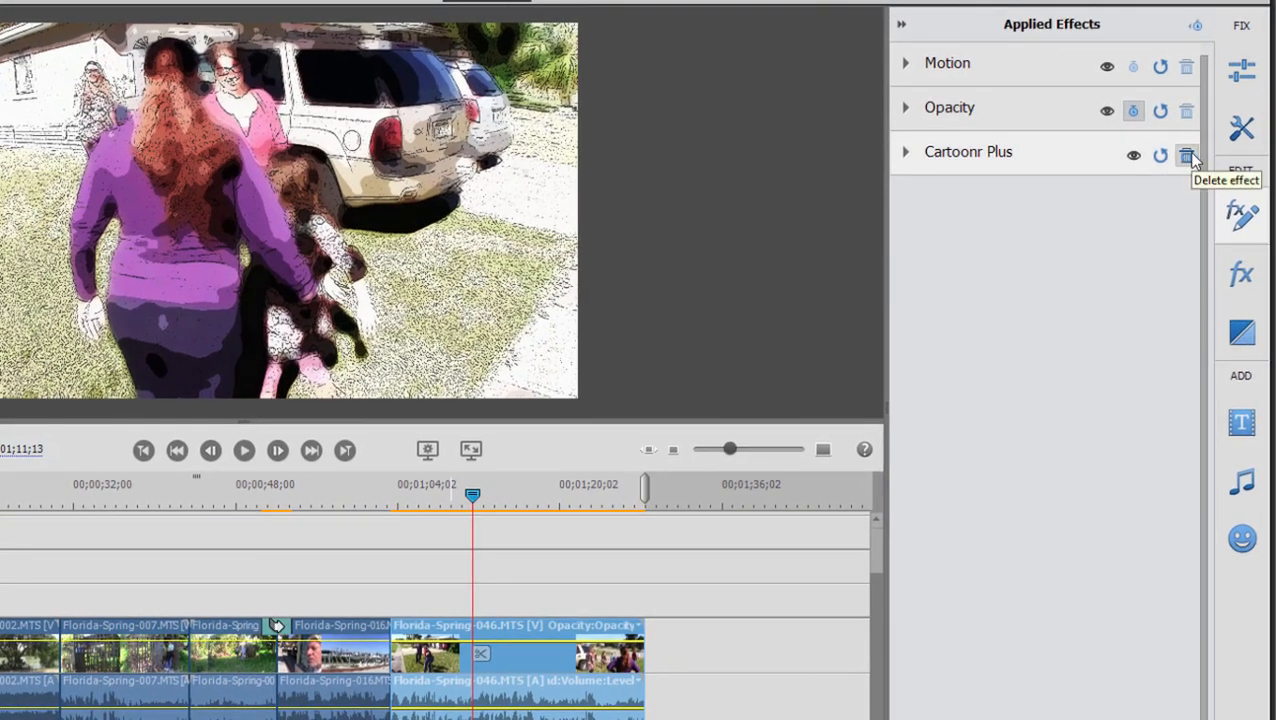
{"action": "left_click", "coordinate": [1187, 157]}
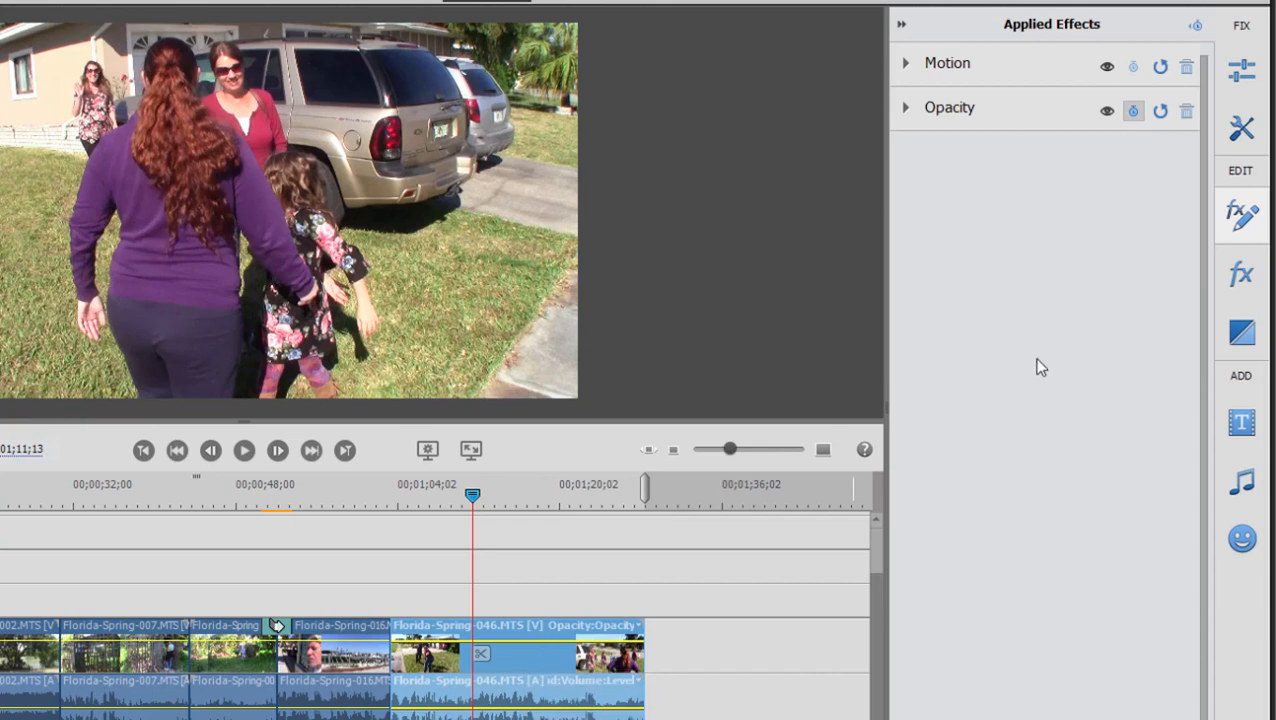
Open the Adjustments for the selected clip.
{"action": "left_click", "coordinate": [1244, 74]}
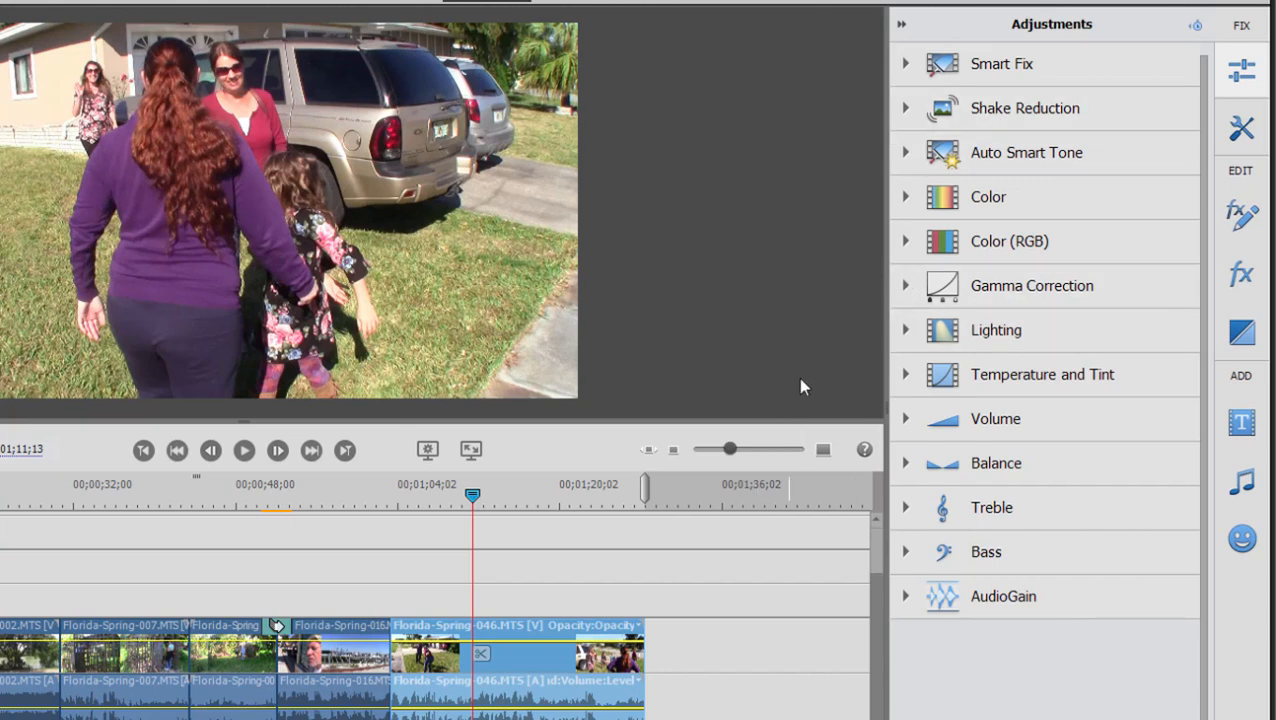
Expand Temperature and Tint, try warm and cool Temperature presets on the clip, and settle on the middle preset of the grid.
{"action": "left_click", "coordinate": [906, 376]}
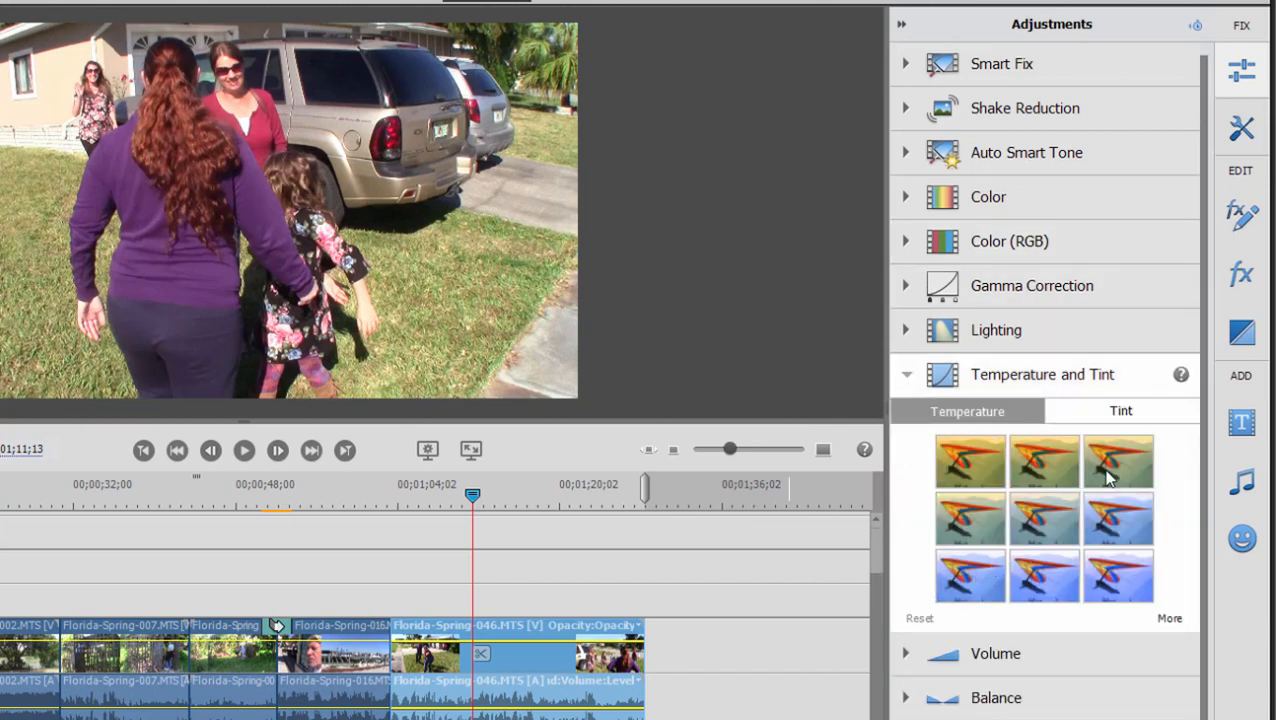
{"action": "left_click", "coordinate": [1049, 460]}
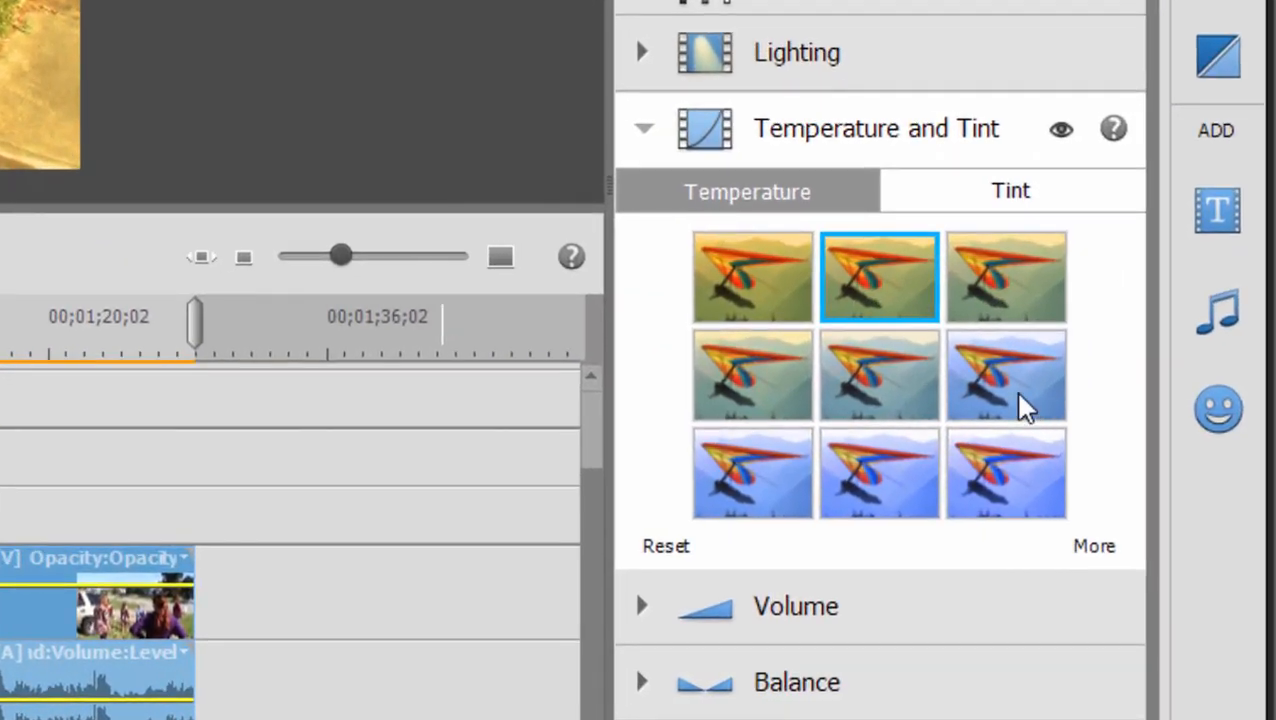
{"action": "left_click", "coordinate": [988, 284]}
{"action": "left_click", "coordinate": [995, 475]}
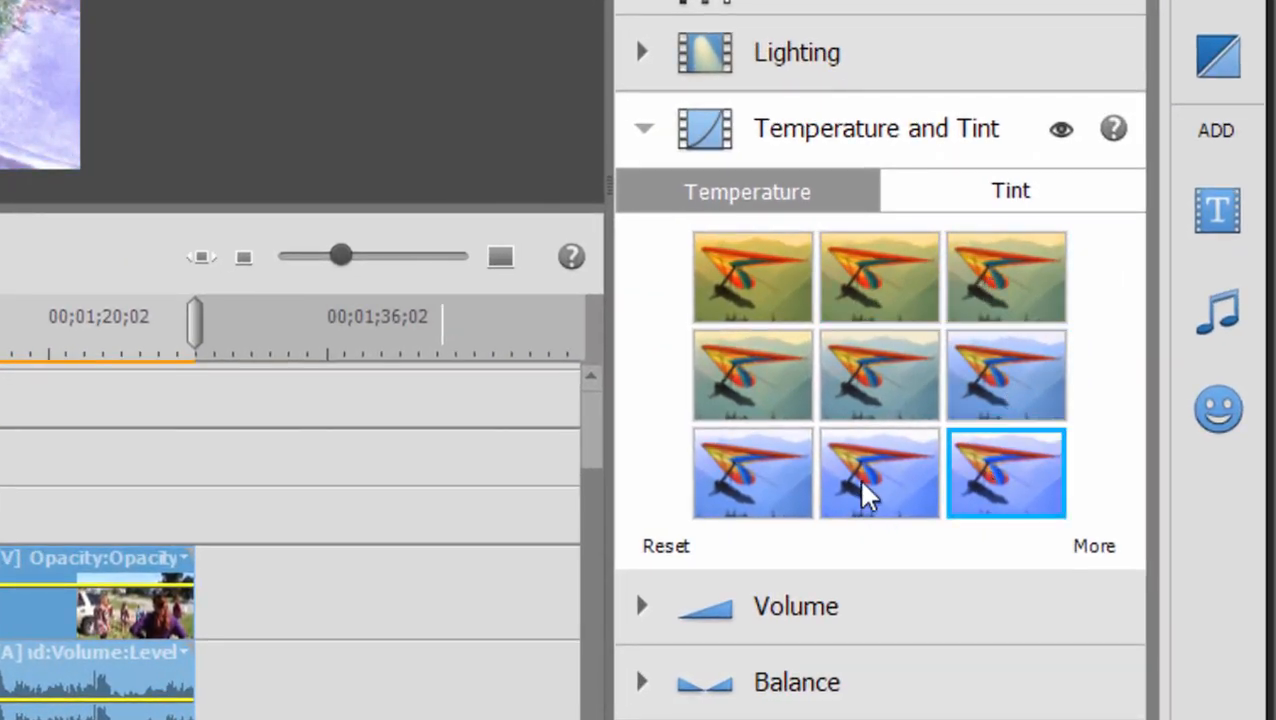
{"action": "left_click", "coordinate": [897, 384]}
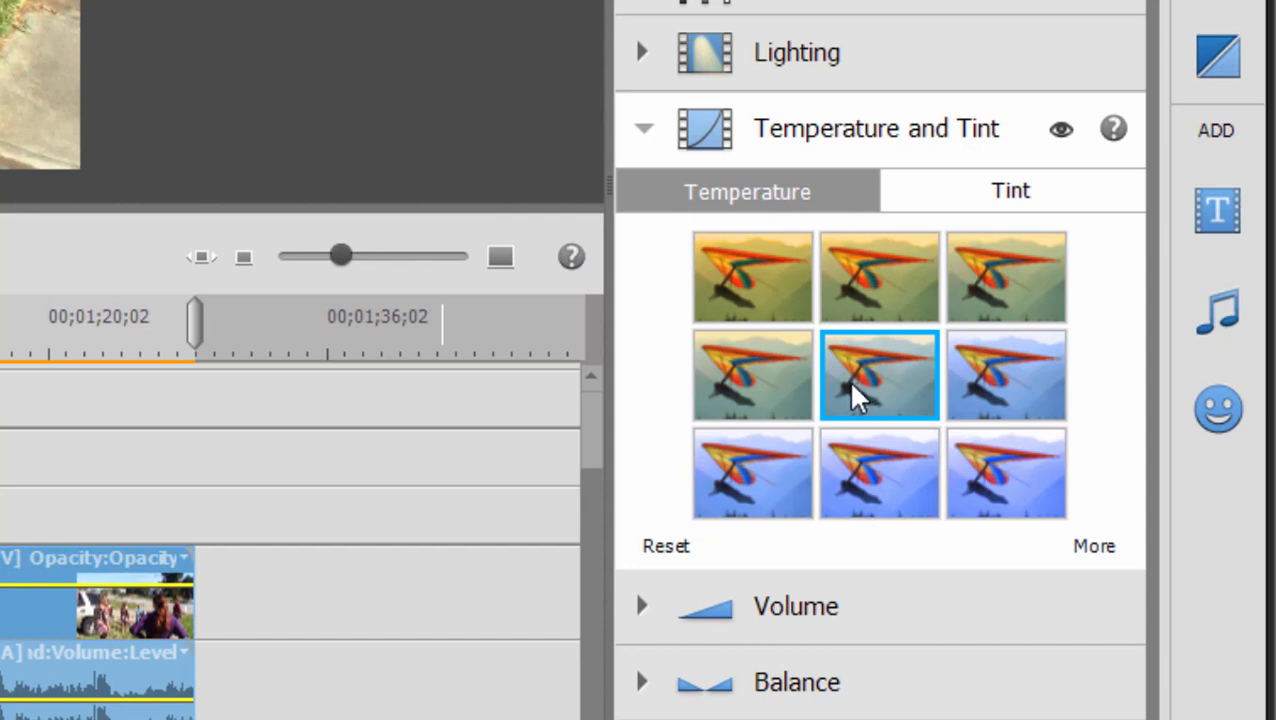
Try more of the warm and cool Temperature presets around the grid on the clip and return to the middle preset.
{"action": "left_click", "coordinate": [770, 375]}
{"action": "left_click", "coordinate": [745, 286]}
{"action": "left_click", "coordinate": [875, 280]}
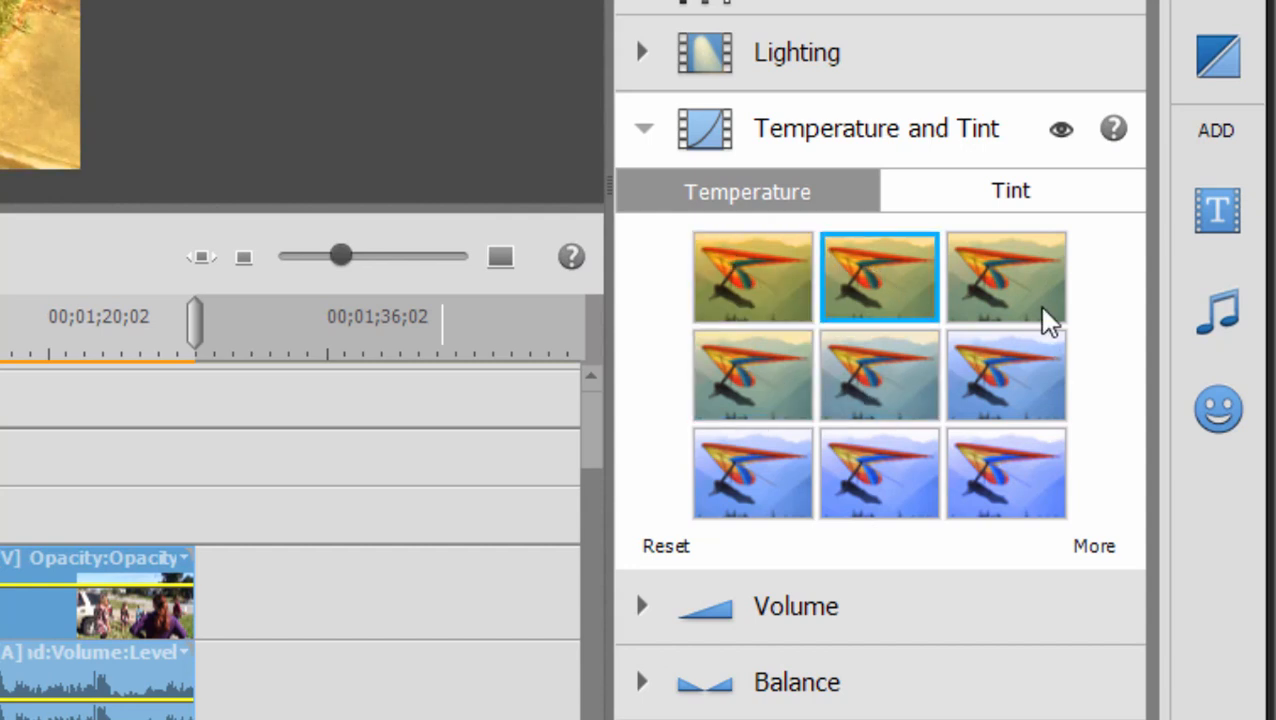
{"action": "left_click", "coordinate": [1028, 300]}
{"action": "left_click", "coordinate": [1008, 399]}
{"action": "left_click", "coordinate": [982, 498]}
{"action": "left_click", "coordinate": [848, 480]}
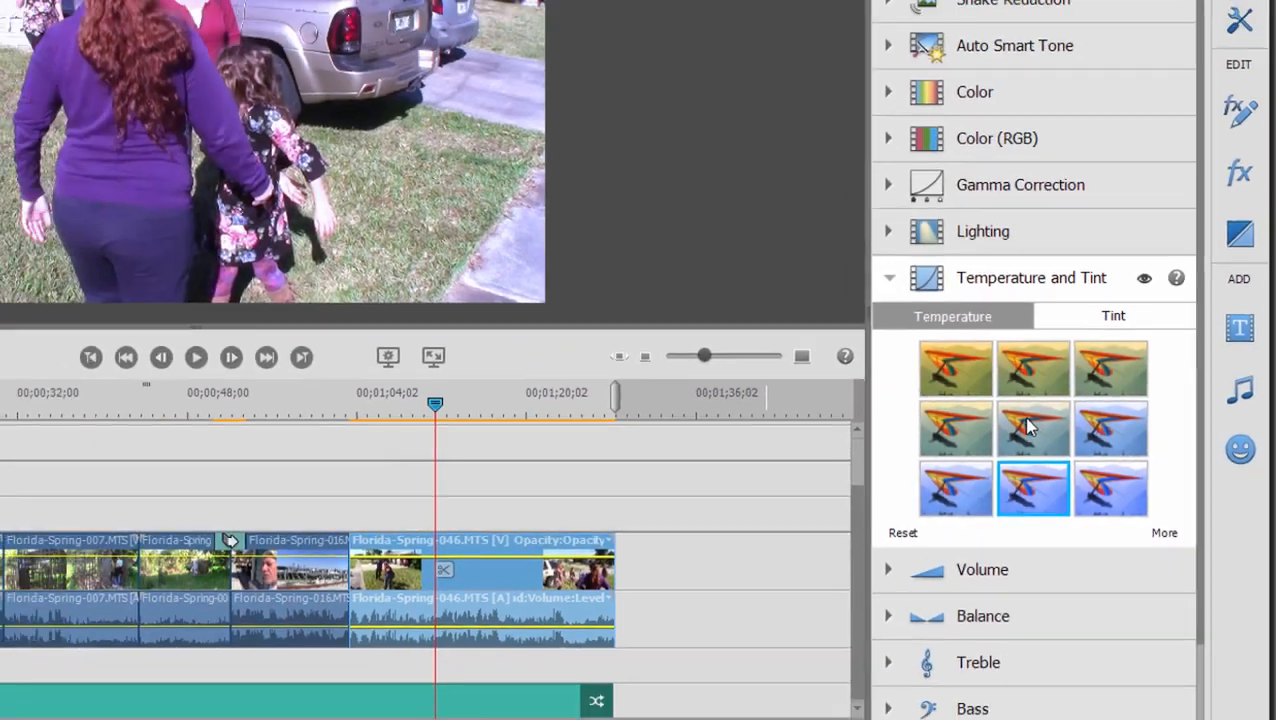
{"action": "left_click", "coordinate": [876, 370]}
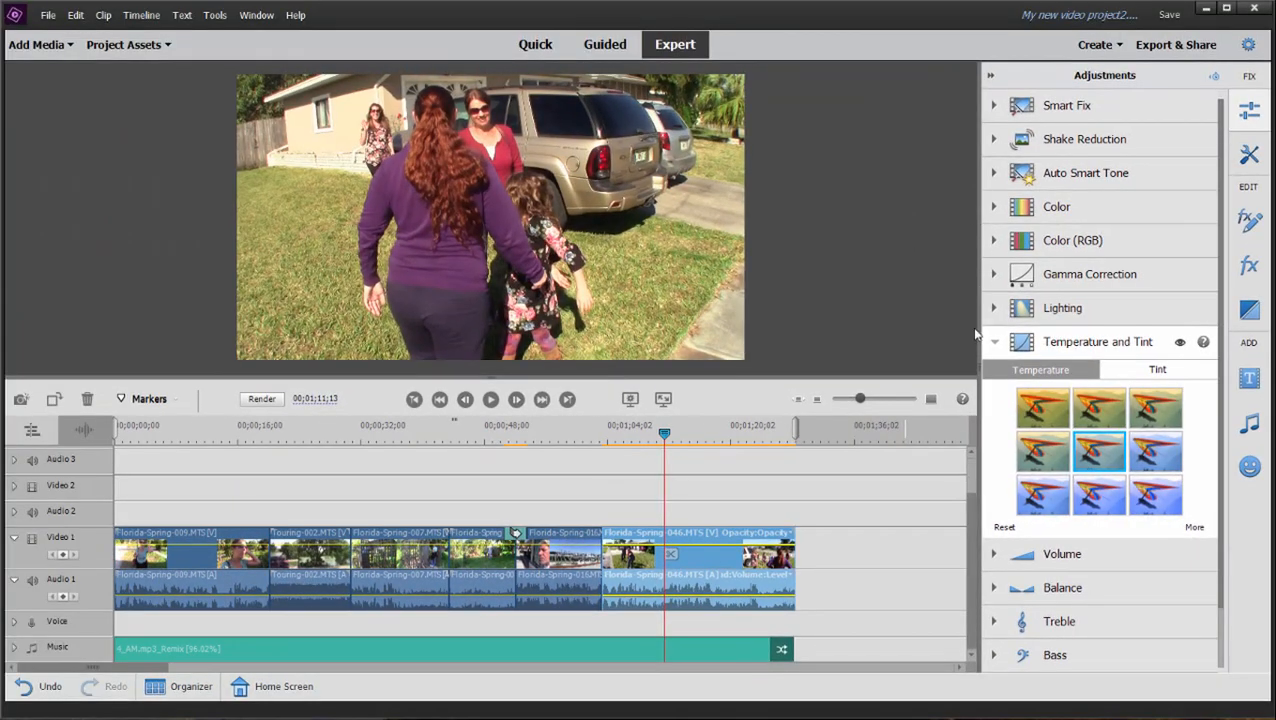